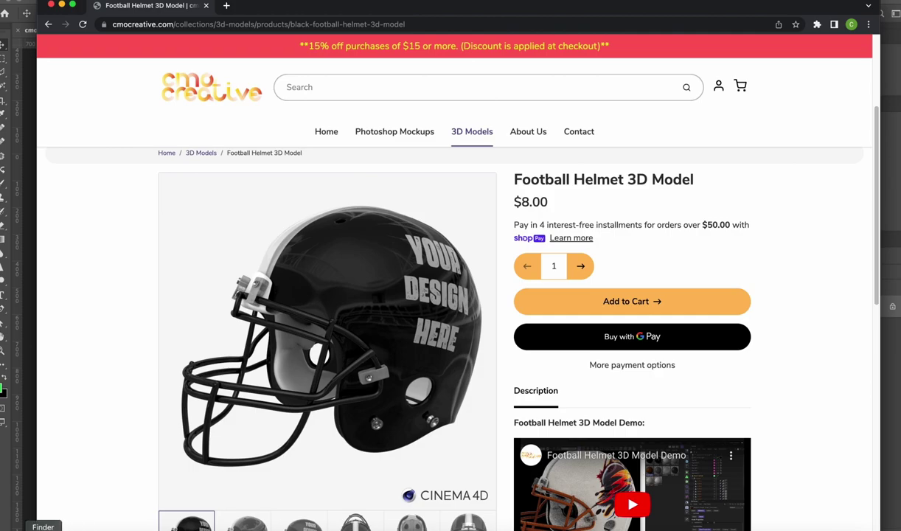
Switch to Finder, extract black_helmet.zip in the football-helmet-demo folder, and open the extracted black_helmet folder
left_click(43, 526)
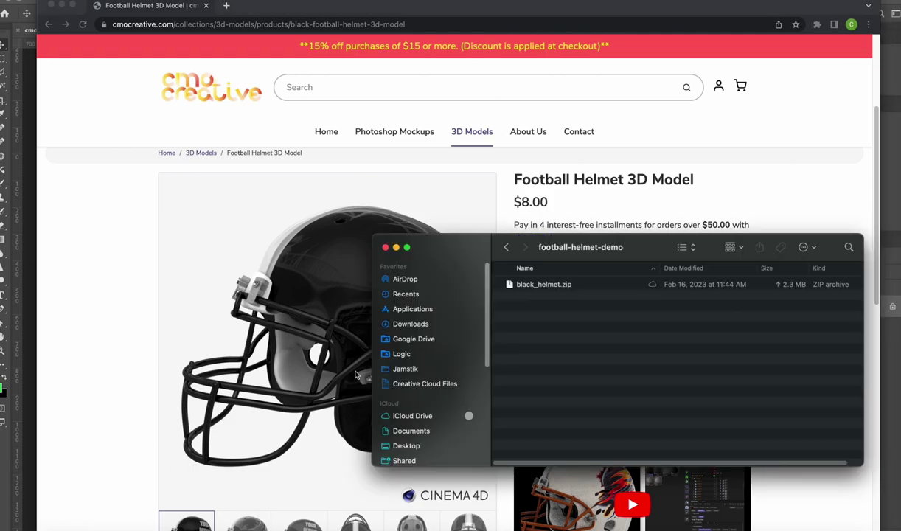
left_click_drag(616, 247, 575, 254)
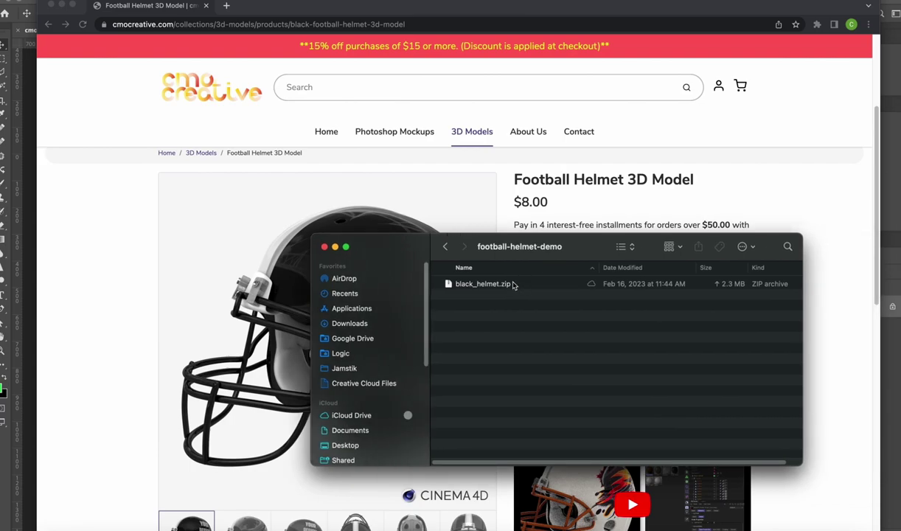
double_click(488, 286)
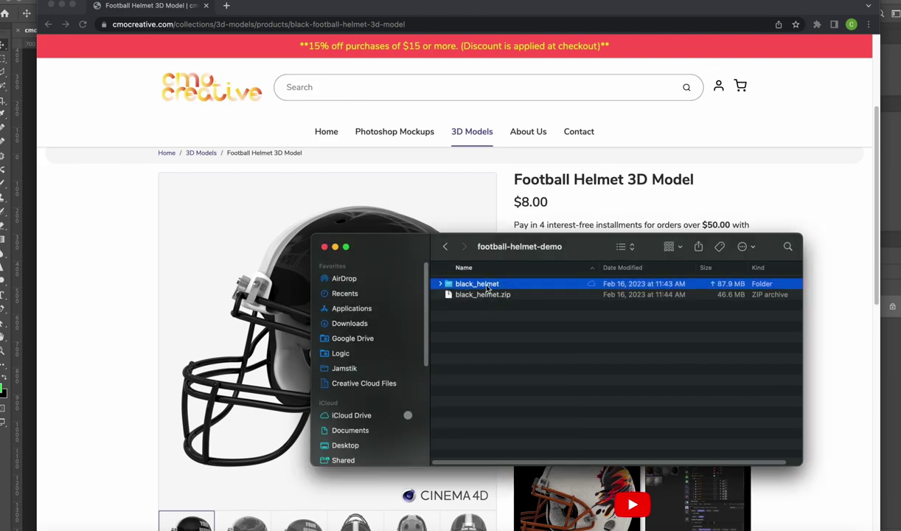
double_click(493, 287)
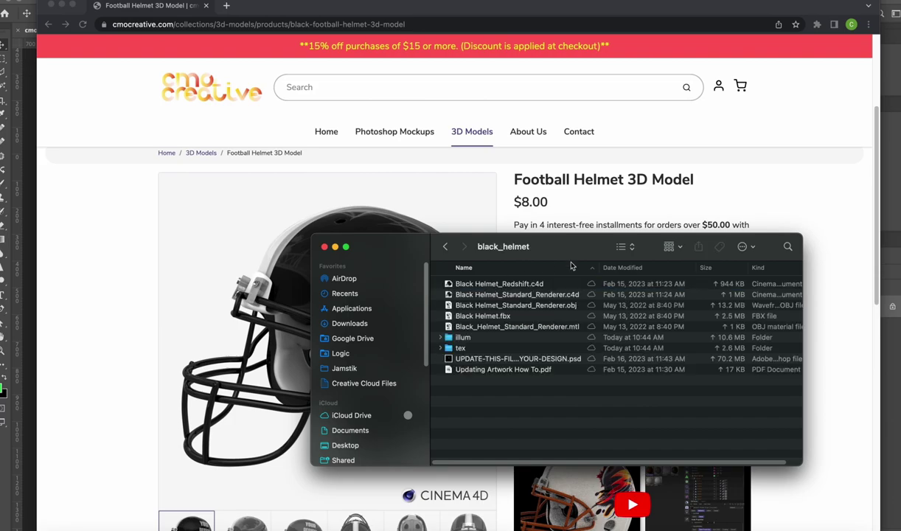
Enlarge the folder window to review the helmet model files, and open UPDATE-THIS-FILE-WITH-YOUR-DESIGN.psd in Photoshop
left_click_drag(556, 236, 380, 216)
left_click_drag(624, 446, 808, 460)
left_click(382, 262)
left_click(411, 274)
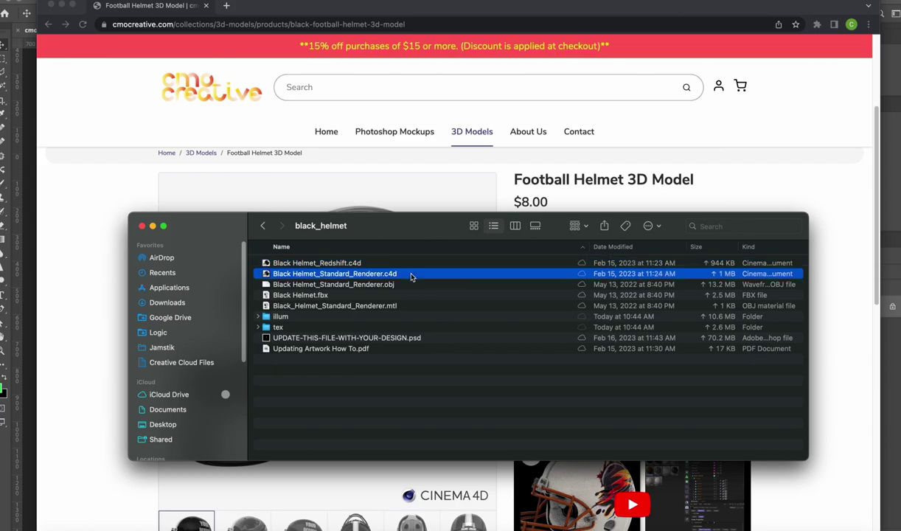
left_click(412, 284)
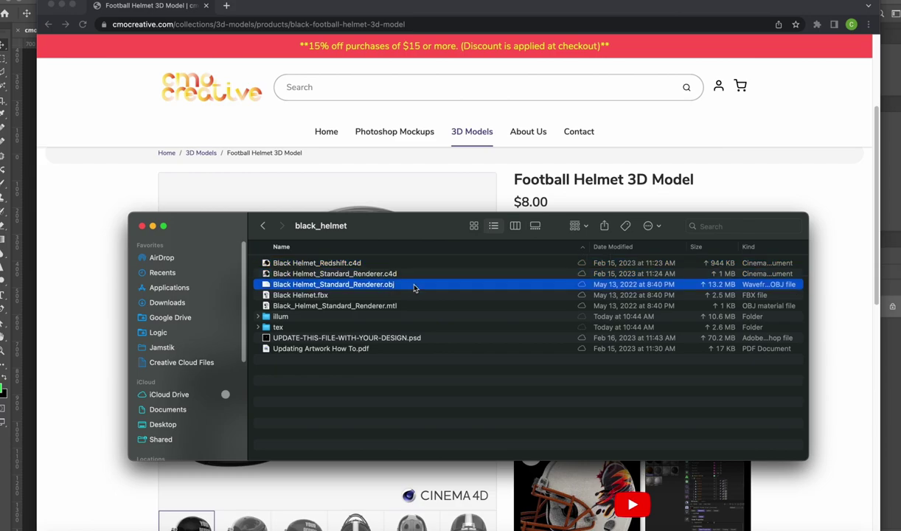
left_click(411, 295)
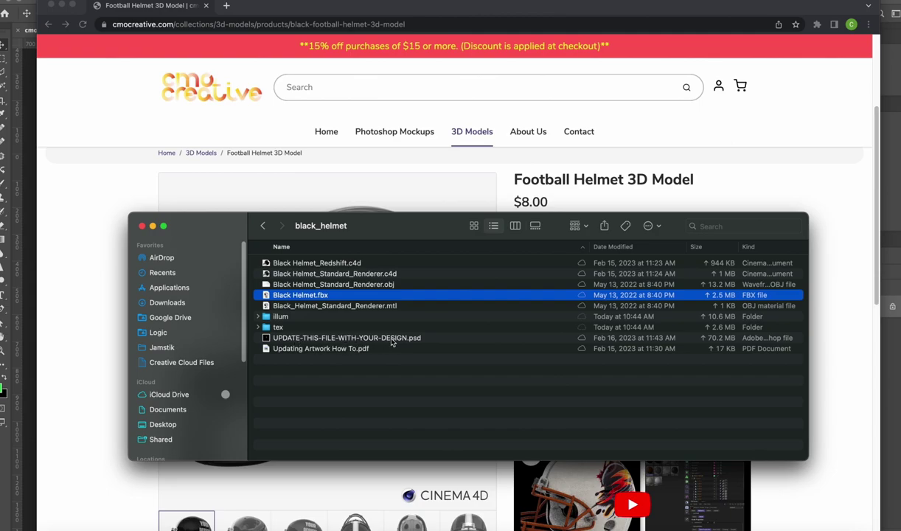
double_click(343, 338)
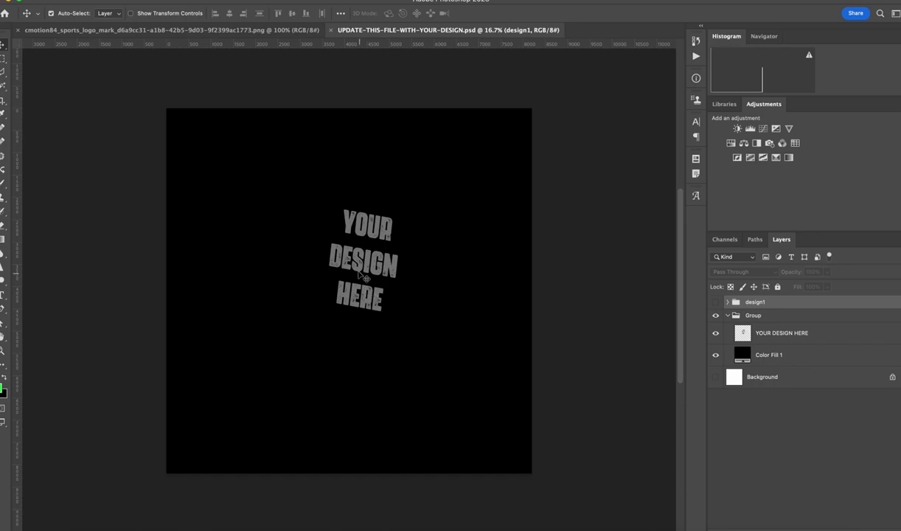
Duplicate the Background layer of the sports logo image into UPDATE-THIS-FILE-WITH-YOUR-DESIGN.psd
left_click(232, 31)
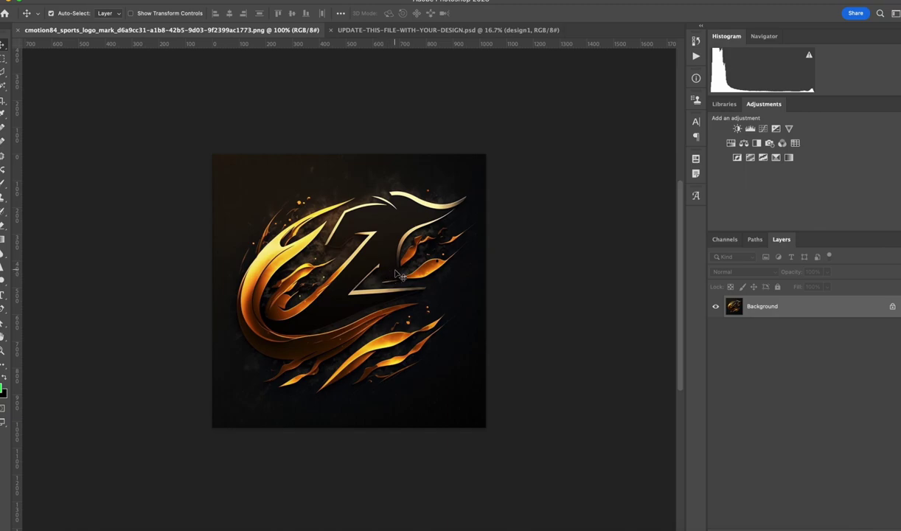
right_click(766, 309)
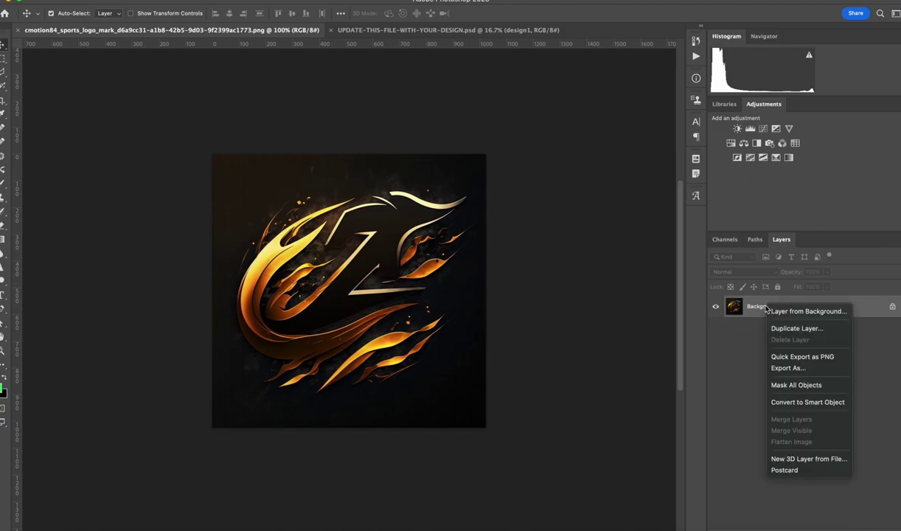
left_click(786, 329)
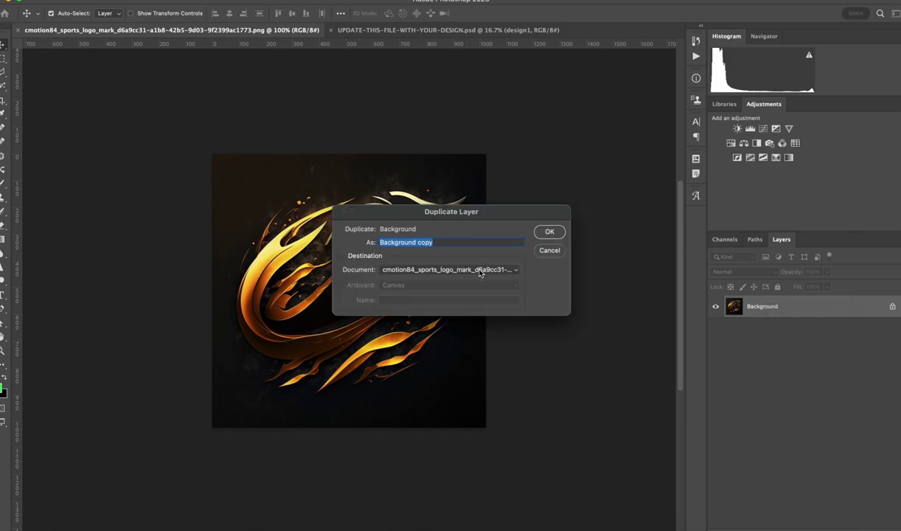
left_click(476, 270)
left_click(474, 281)
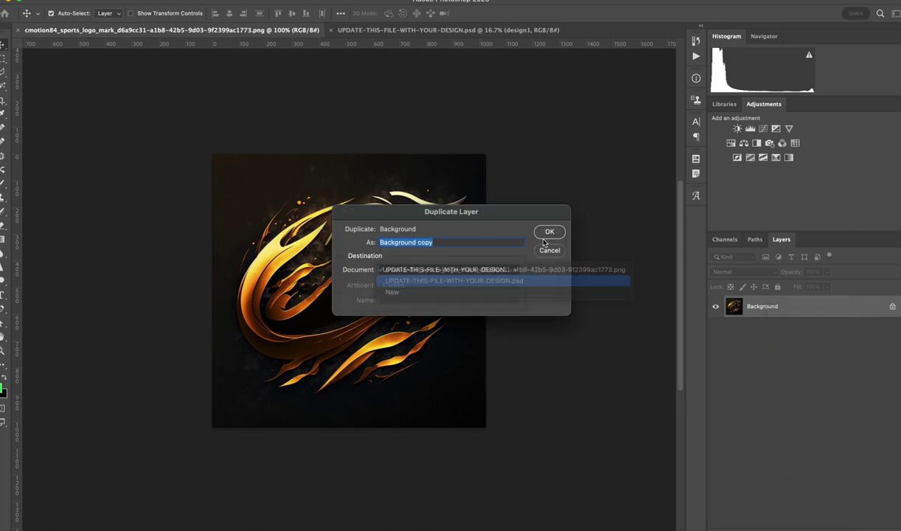
left_click(549, 232)
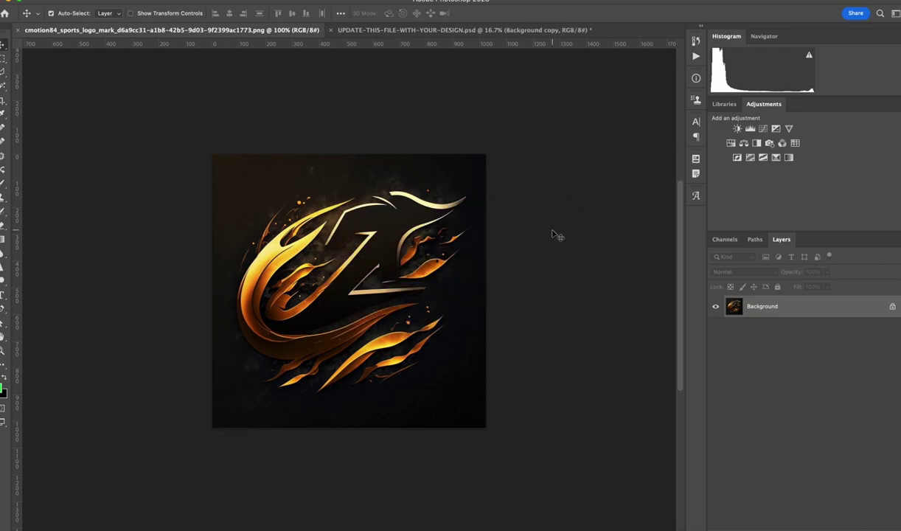
Convert the Background copy layer in UPDATE-THIS-FILE-WITH-YOUR-DESIGN.psd to a smart object
left_click(407, 30)
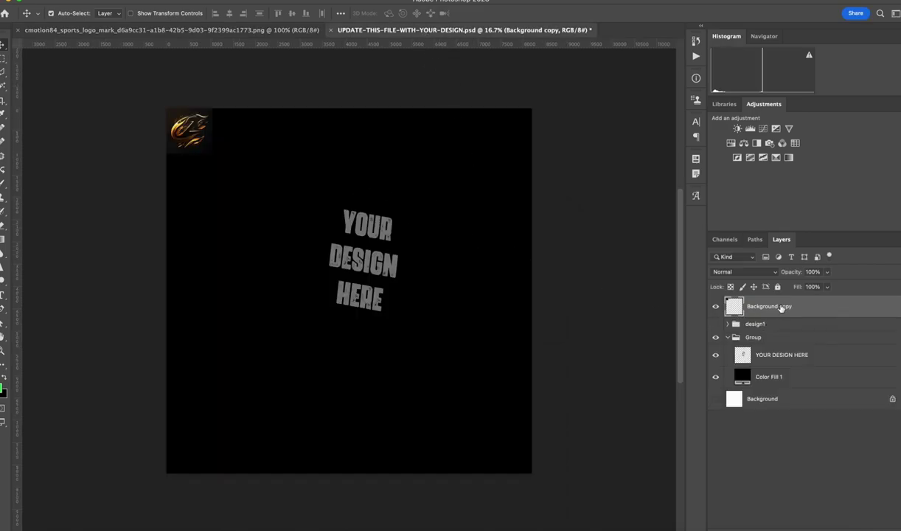
right_click(746, 298)
left_click(712, 486)
Scale the logo to about 307%, rotate it about 13.5 degrees clockwise, and place it over the YOUR DESIGN HERE text
key("ctrl+t")
left_click_drag(204, 140, 367, 270)
left_click_drag(375, 238, 397, 246)
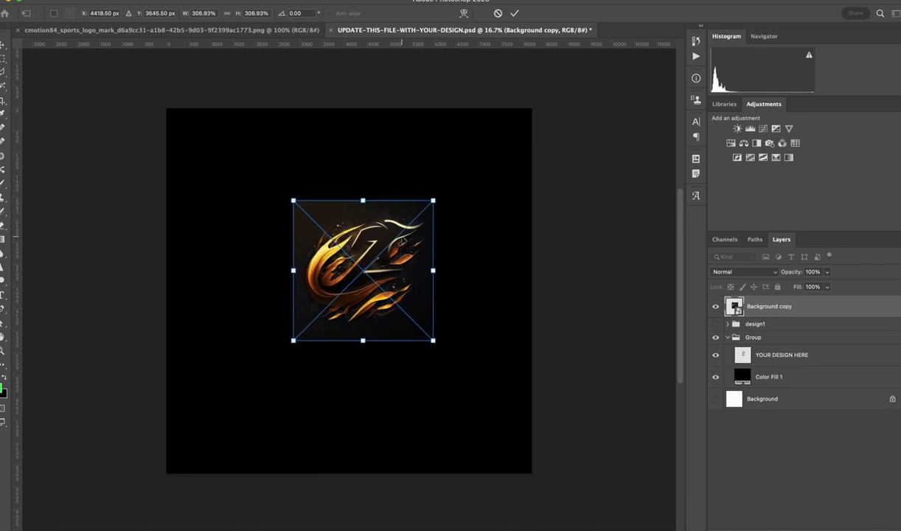
left_click_drag(444, 193, 457, 220)
left_click_drag(388, 261, 385, 259)
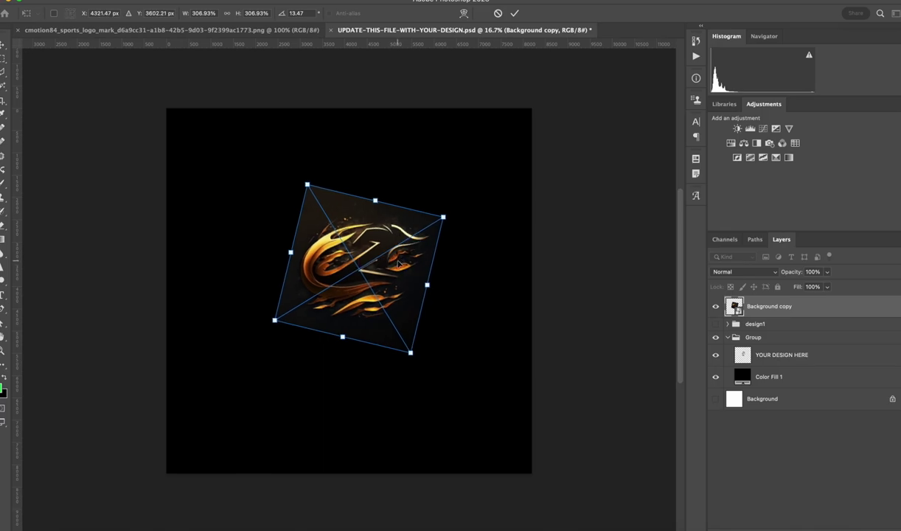
key("Return")
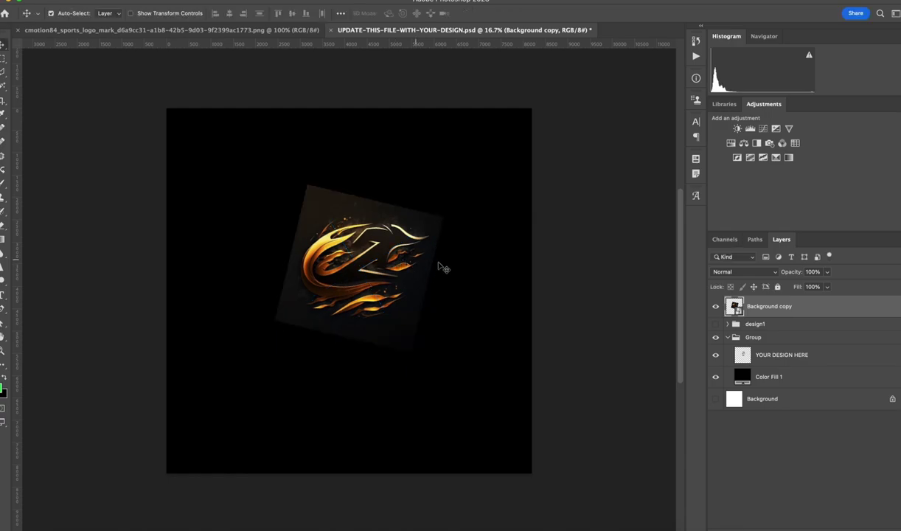
Add a Solid Color fill layer and place it directly beneath the Background copy logo layer
left_click(827, 520)
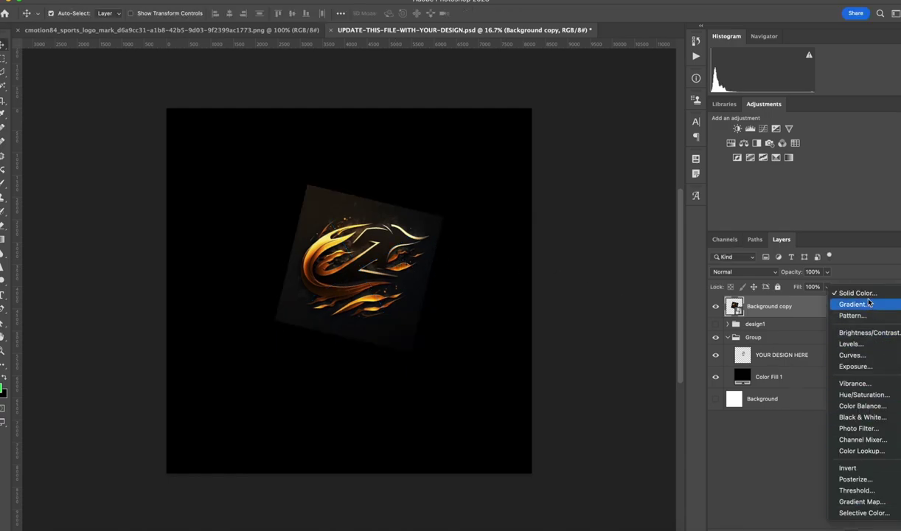
left_click(837, 292)
left_click(874, 295)
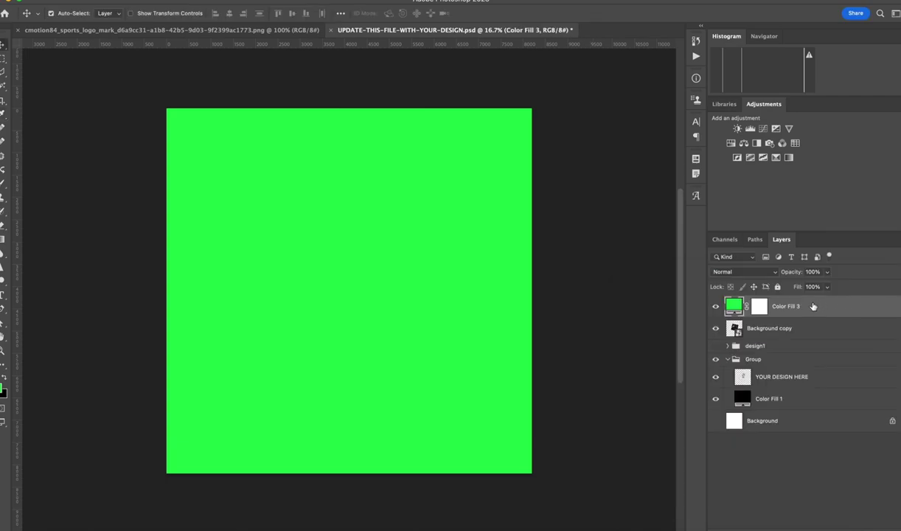
left_click_drag(734, 306, 737, 330)
Recolour the new fill layer to 090b0c by sampling the dark upper-right corner of the logo image
double_click(735, 328)
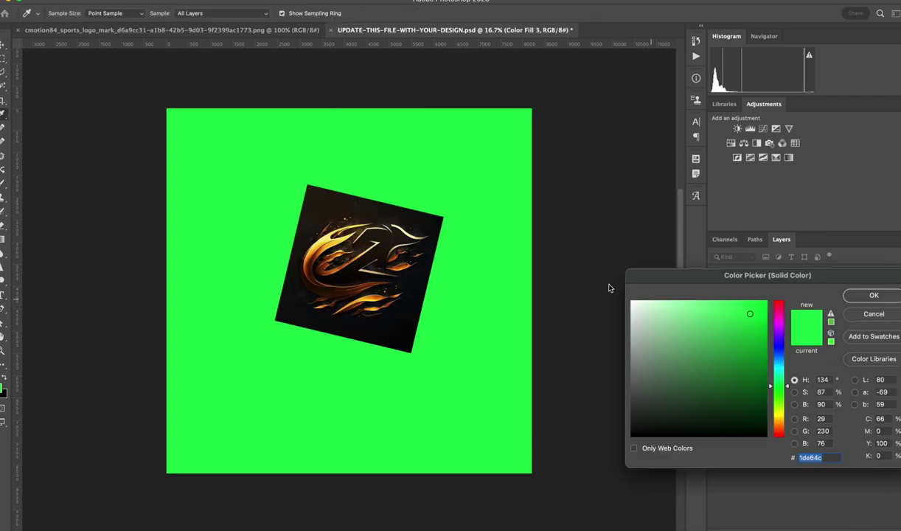
left_click(313, 185)
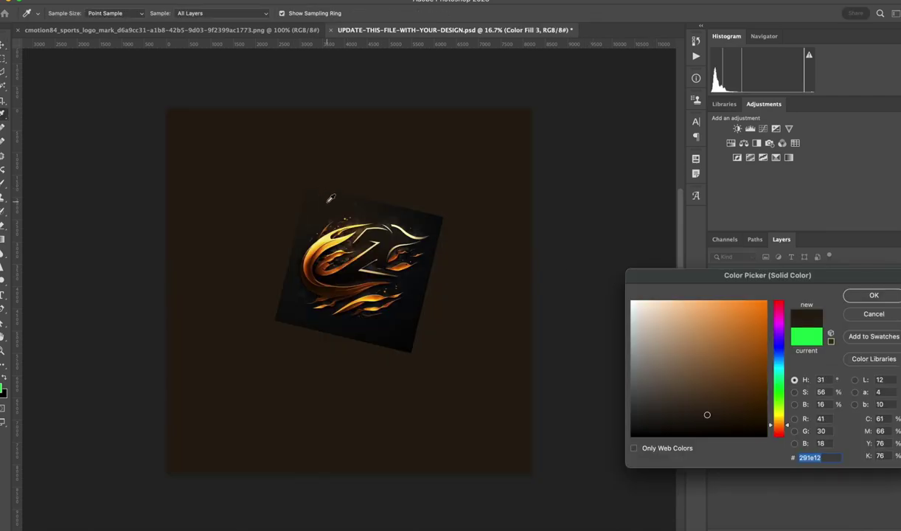
left_click(441, 220)
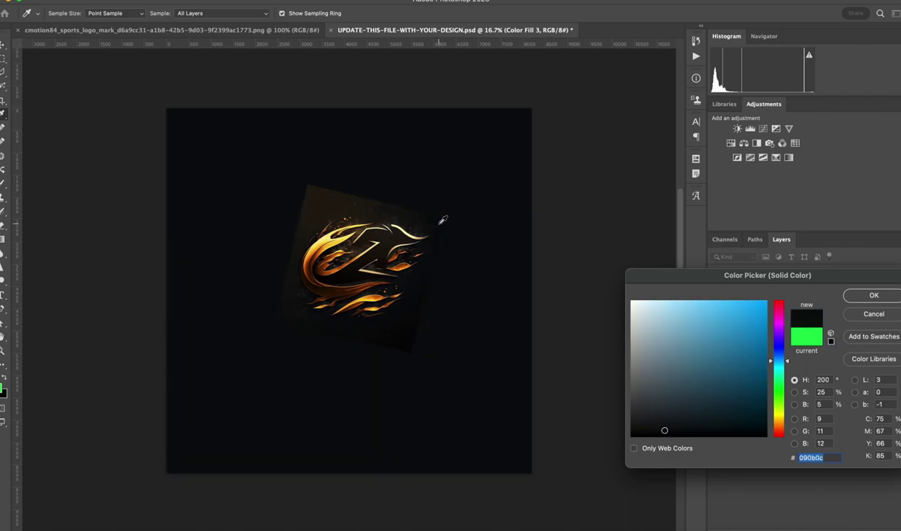
left_click(871, 295)
Hide the logo's dark background in its Blending Options by raising the Current Layer Blend If black point to 37
left_click(766, 306)
right_click(769, 304)
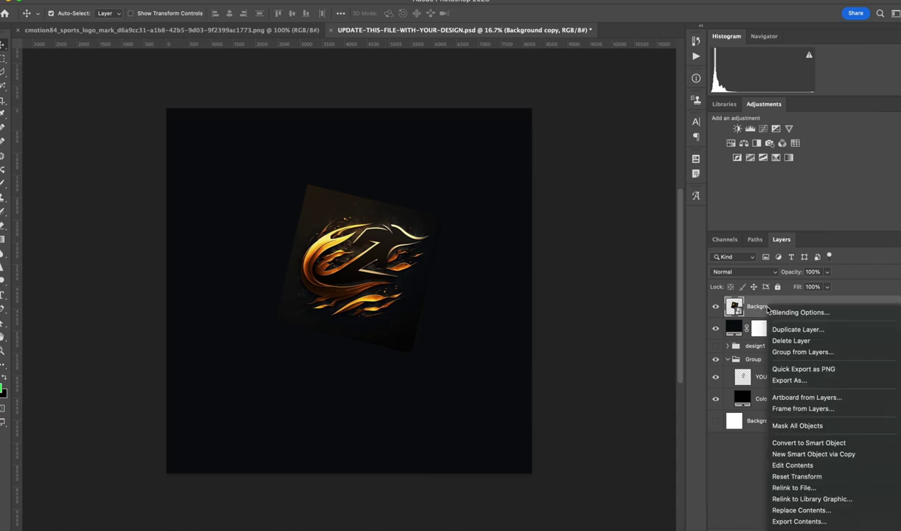
left_click(790, 312)
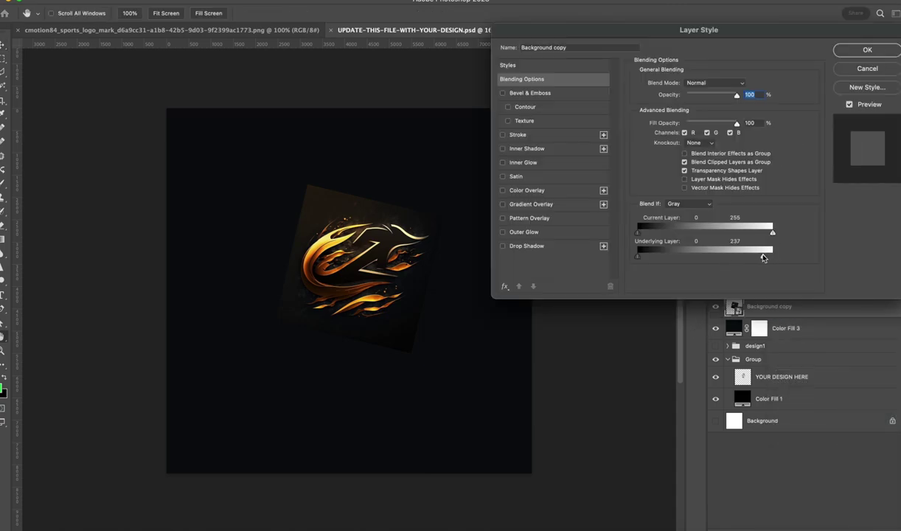
left_click_drag(773, 234, 773, 257)
left_click_drag(643, 256, 658, 238)
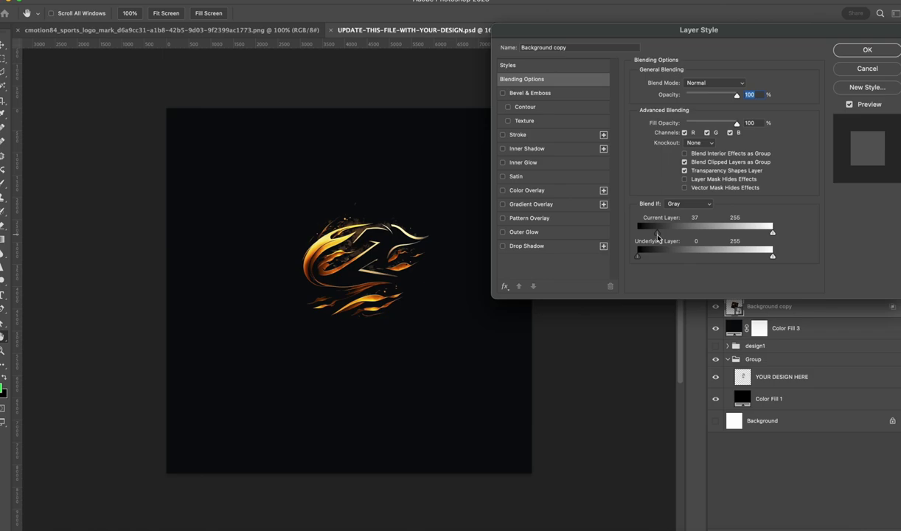
left_click(867, 50)
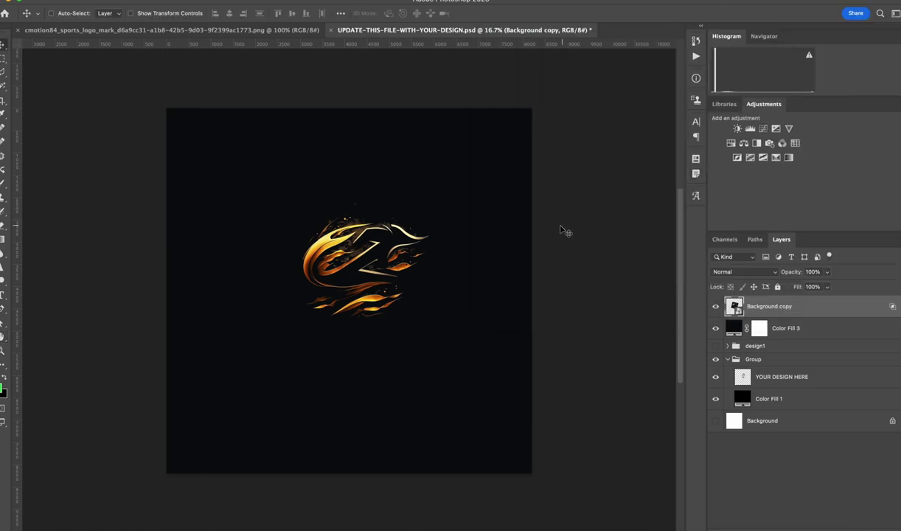
Group the Background copy logo layer with the Color Fill 3 layer
key("super+plus")
key("super+minus")
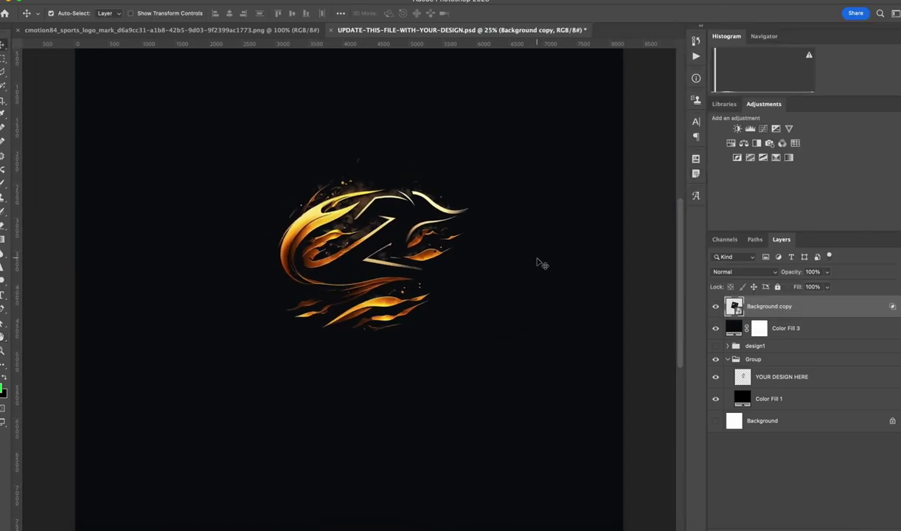
key("super+minus")
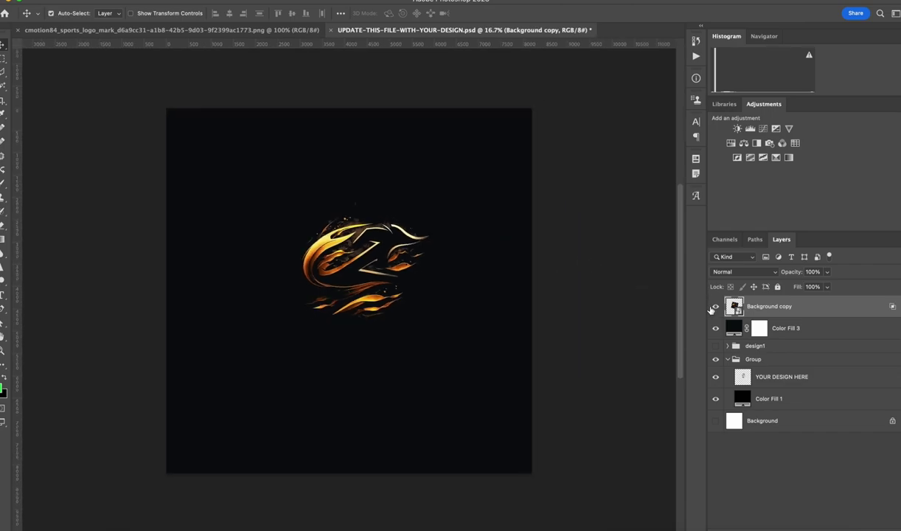
left_click(764, 329)
left_click(763, 303, "shift")
key("super+g")
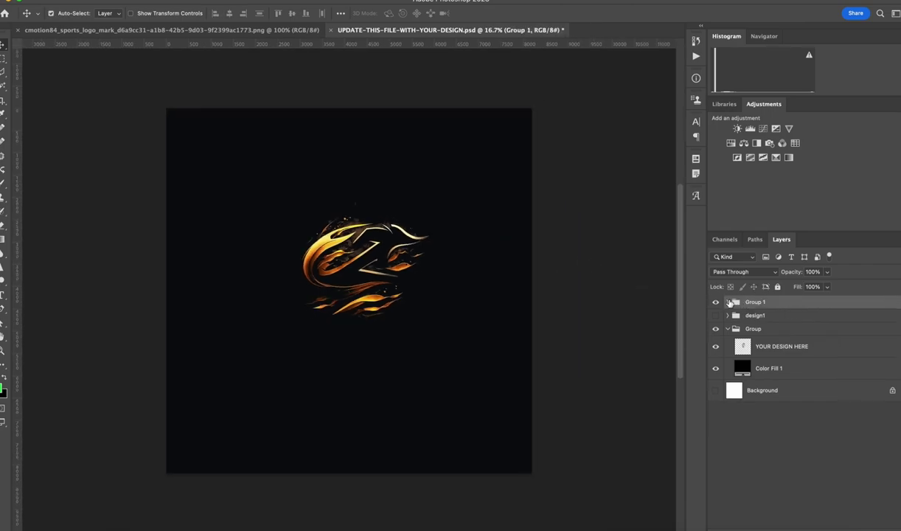
Compare the logo group with the placeholder text, lower it to 50% opacity to align the logo, and restore 100% opacity
left_click(716, 302)
left_click(715, 302)
left_click(715, 303)
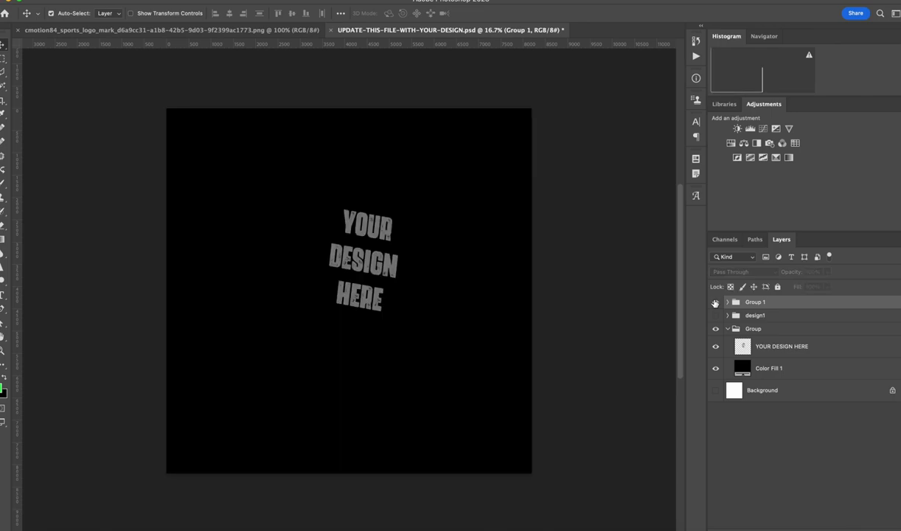
left_click(715, 303)
key("5")
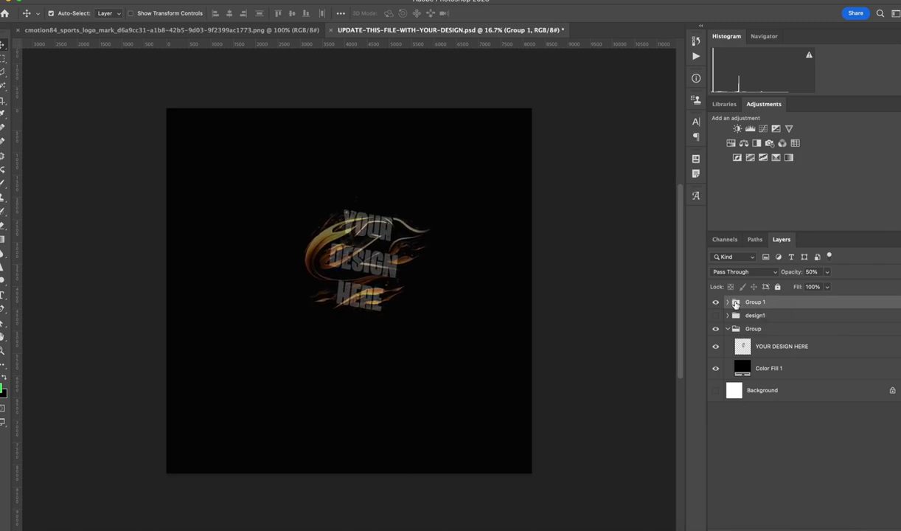
key("0")
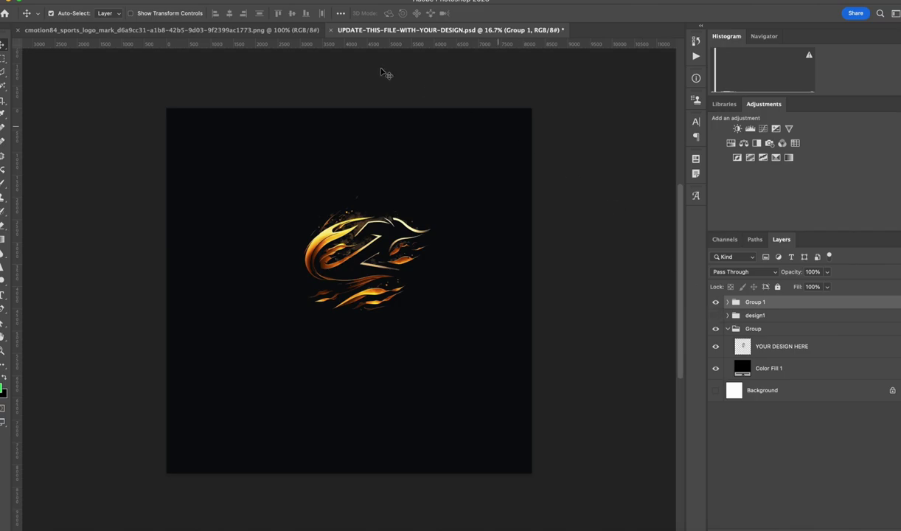
Open the Save for Web export for the helmet texture document
left_click(73, 0)
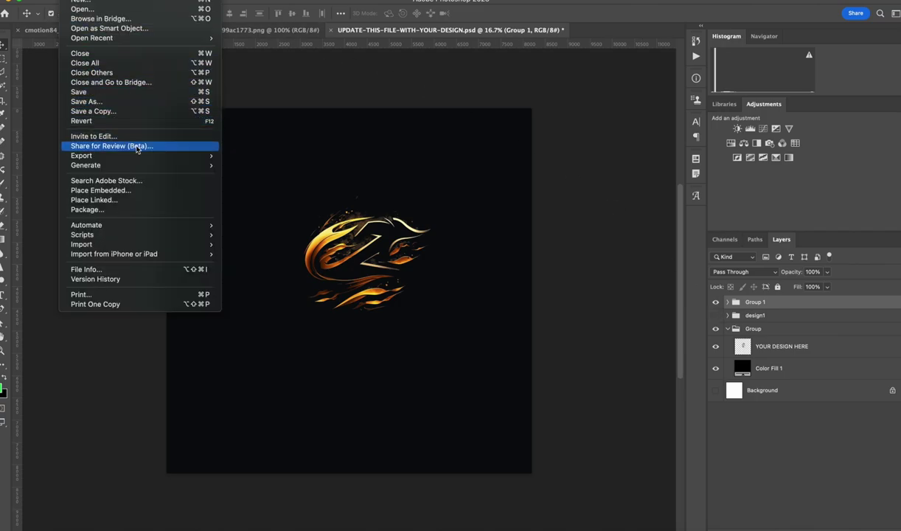
mouse_move(151, 155)
left_click(303, 196)
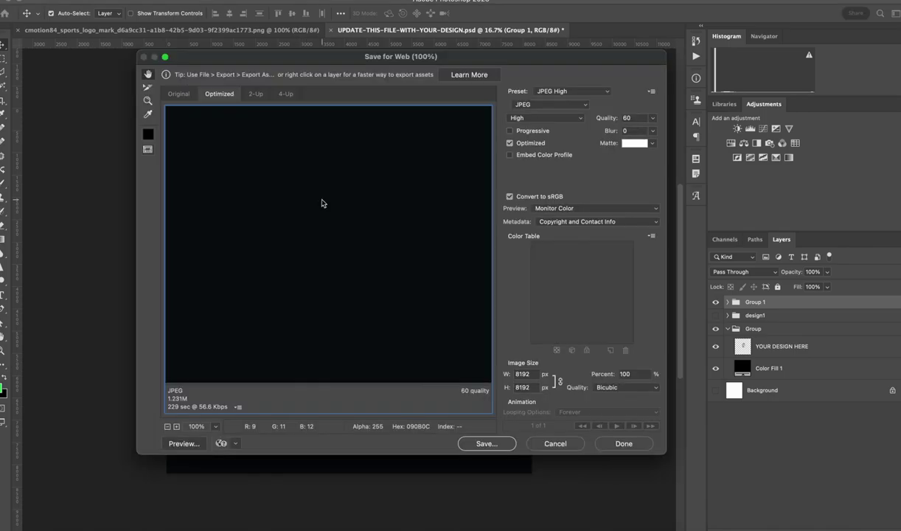
Try JPEG quality 100, look over the logo in the export preview, and set the quality back to 60
double_click(634, 118)
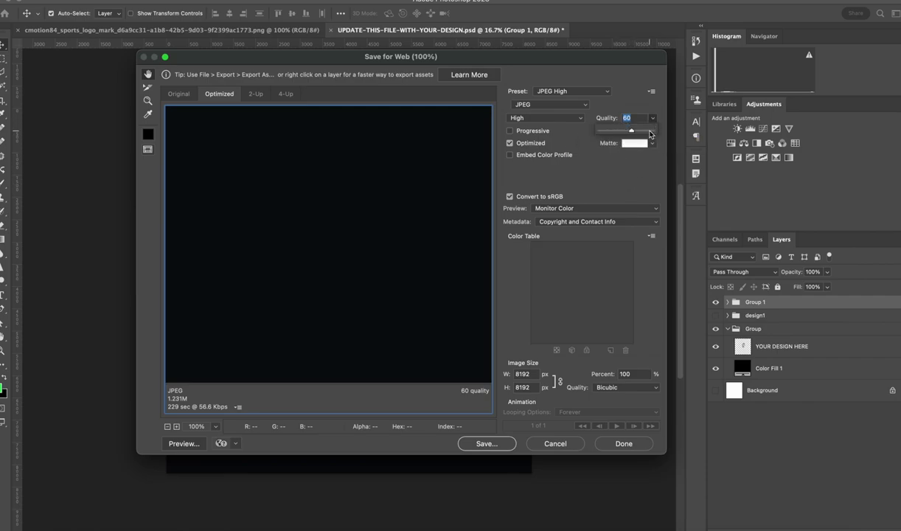
left_click_drag(652, 118, 662, 135)
left_click(387, 287)
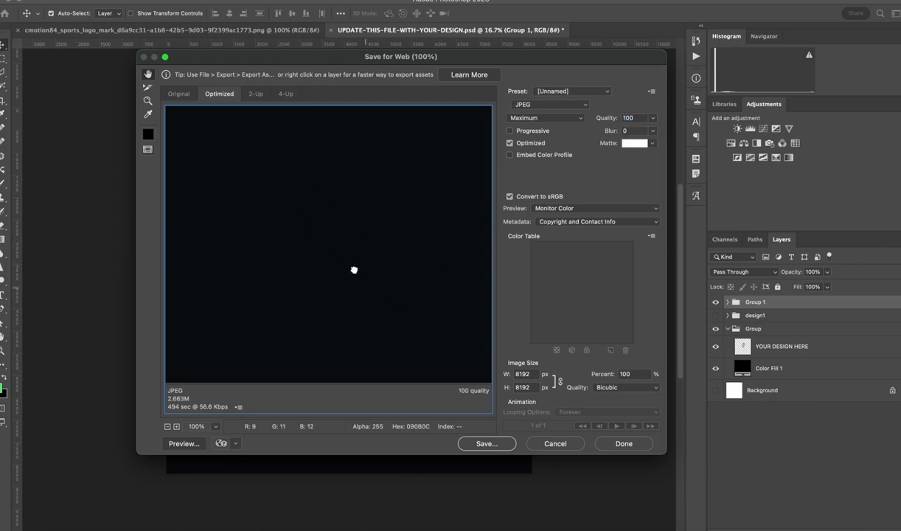
left_click_drag(366, 257, 311, 231)
left_click_drag(361, 157, 348, 262)
left_click(637, 118)
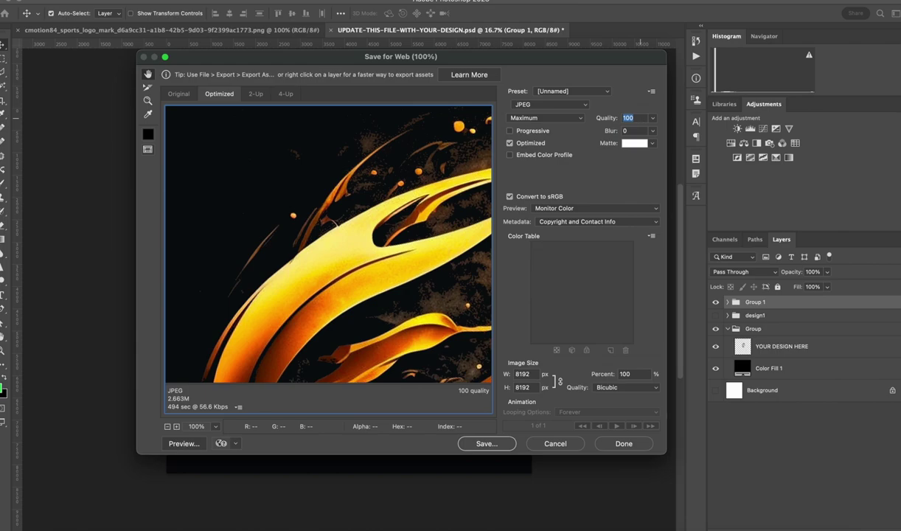
type("60")
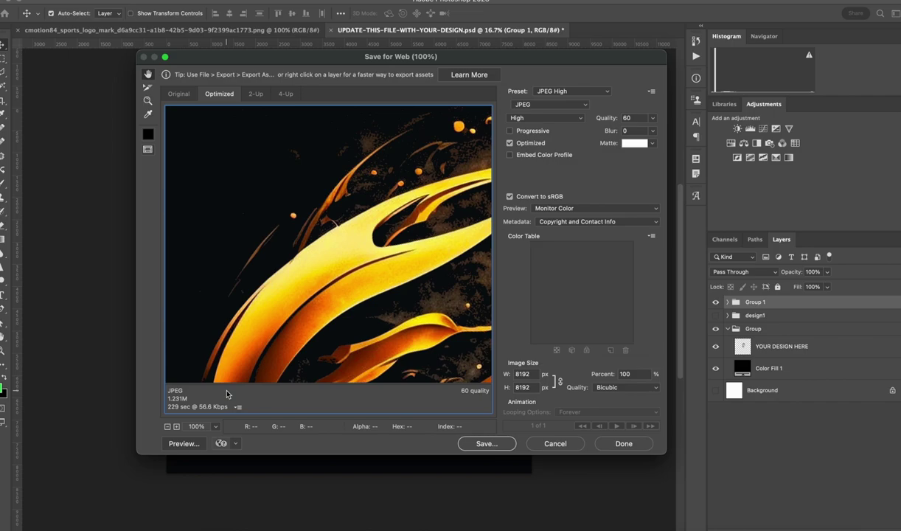
Start saving the optimized JPEG and choose the Desktop folder football-helmet-demo/black_helmet/tex as its destination
left_click(484, 443)
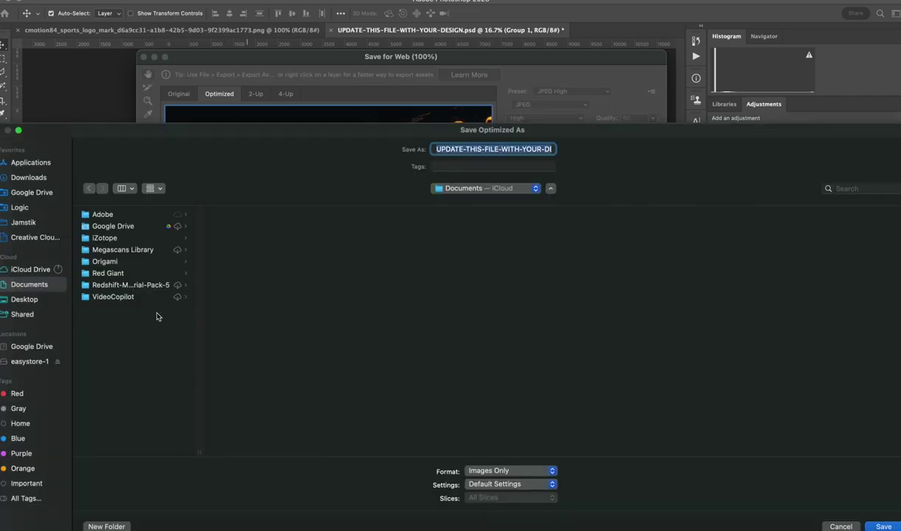
left_click(29, 299)
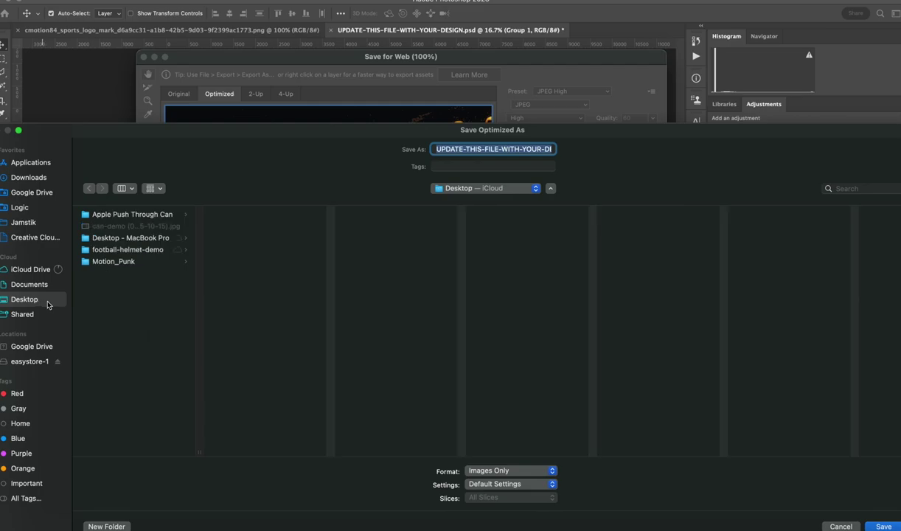
left_click(147, 250)
left_click(274, 214)
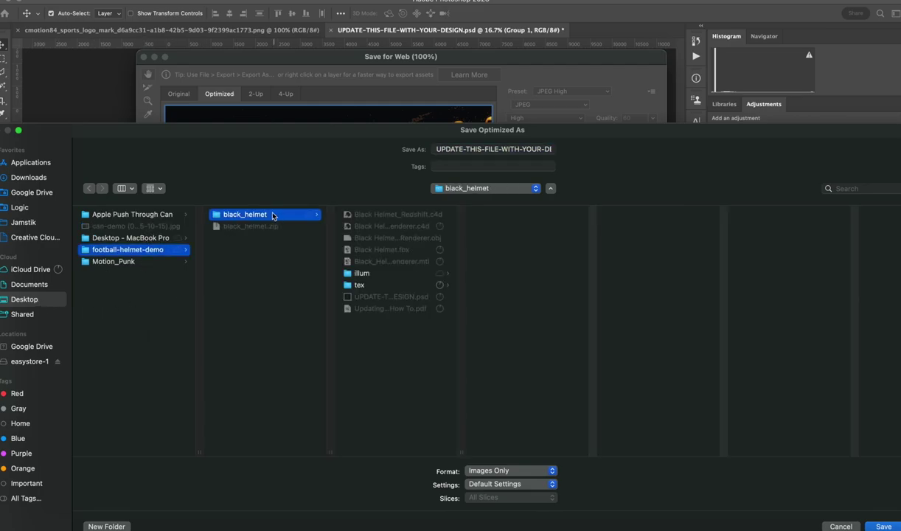
left_click(382, 286)
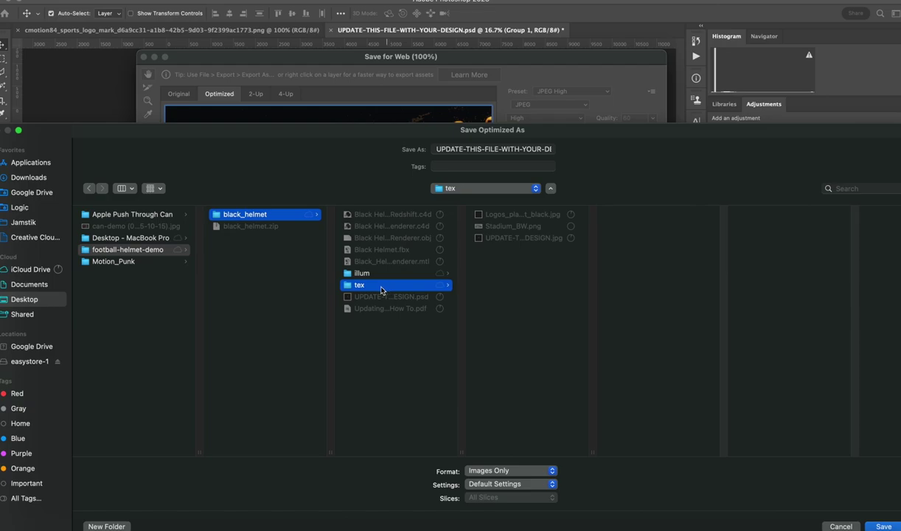
left_click_drag(592, 450, 720, 440)
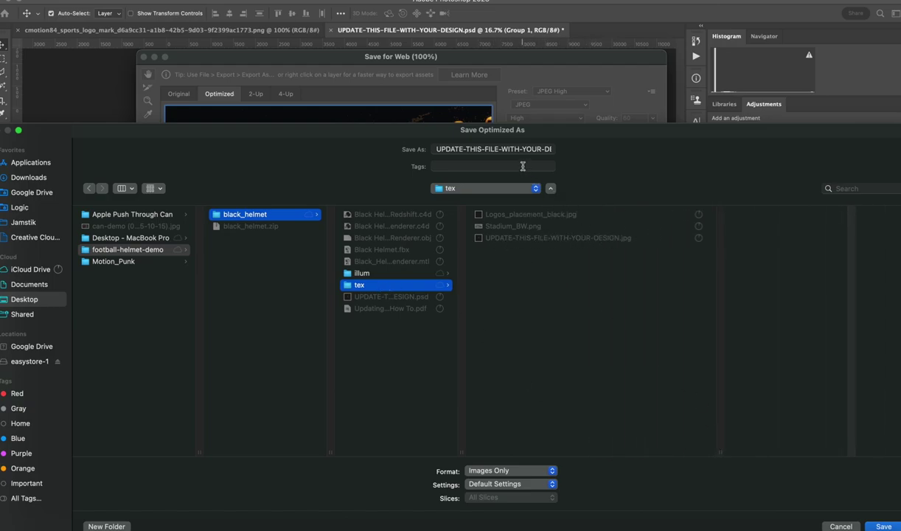
Save the export under the unchanged name UPDATE-THIS-FILE-WITH-YOUR-DESIGN.jpg, replacing the existing texture in the tex folder
left_click(490, 148)
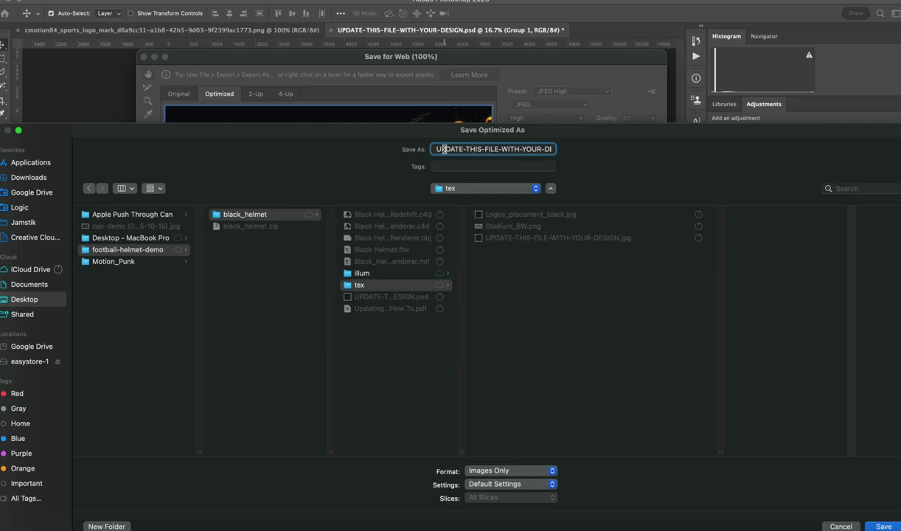
left_click_drag(427, 149, 575, 151)
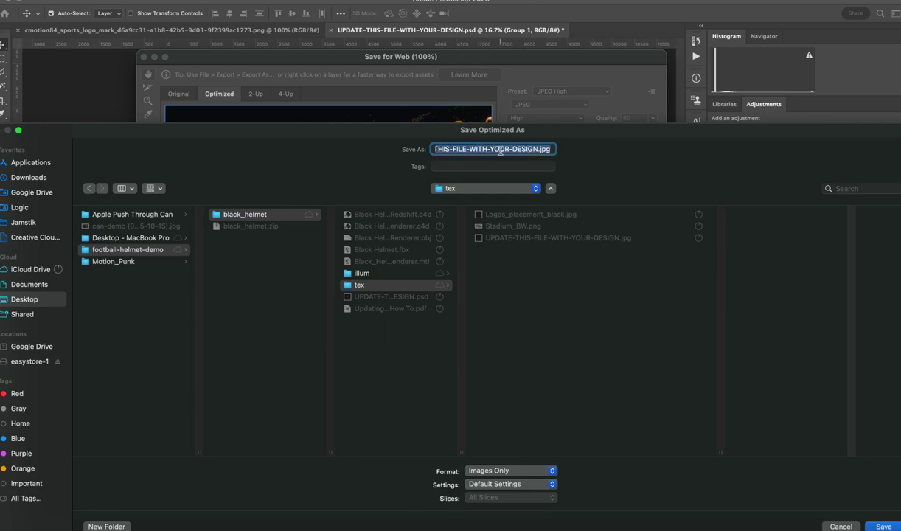
left_click(883, 526)
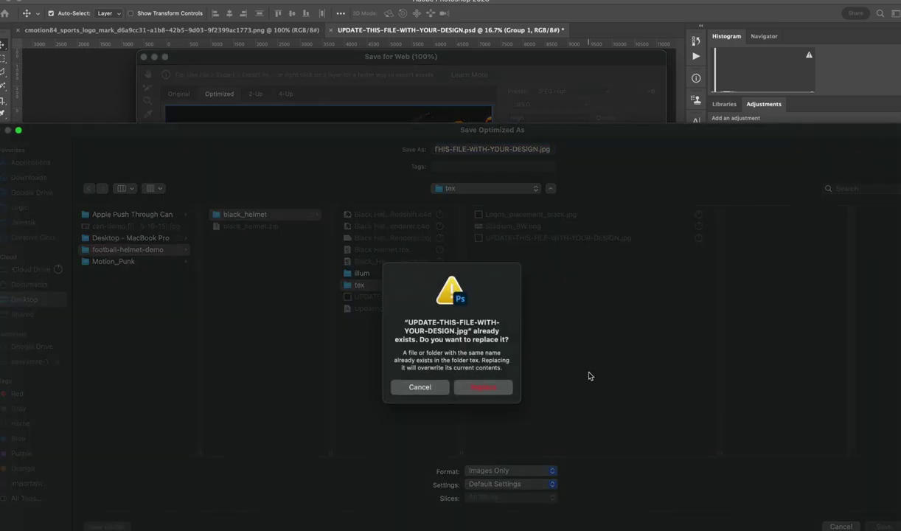
left_click(483, 387)
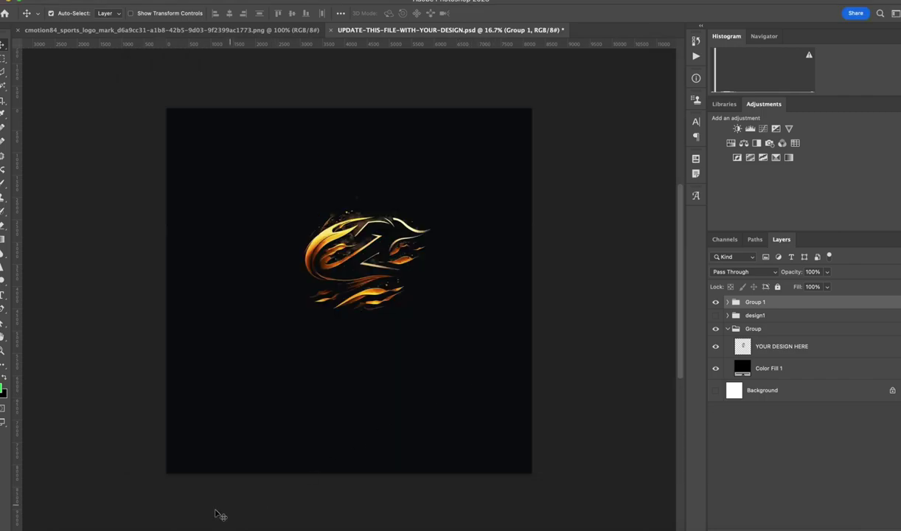
Open Black Helmet_Redshift.c4d from the black_helmet folder in Cinema 4D and show the helmet with flat textured shading without wireframe lines
left_click(43, 530)
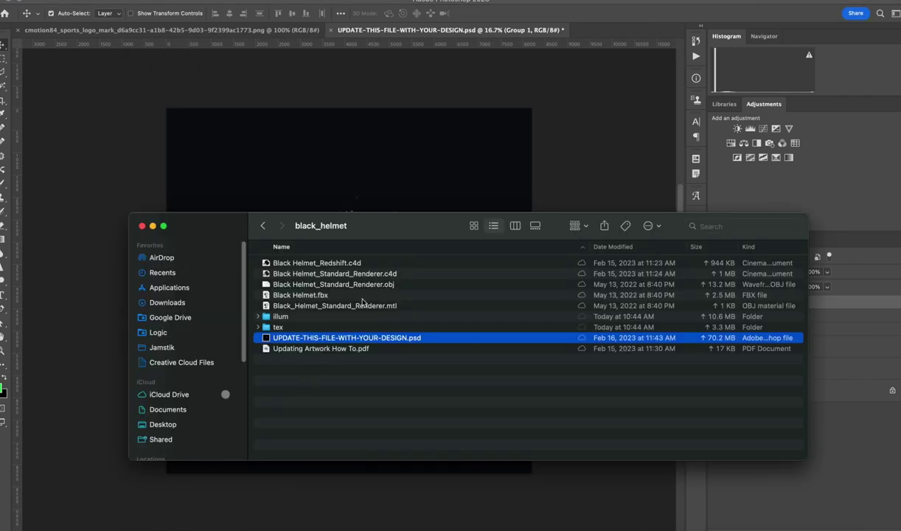
double_click(335, 264)
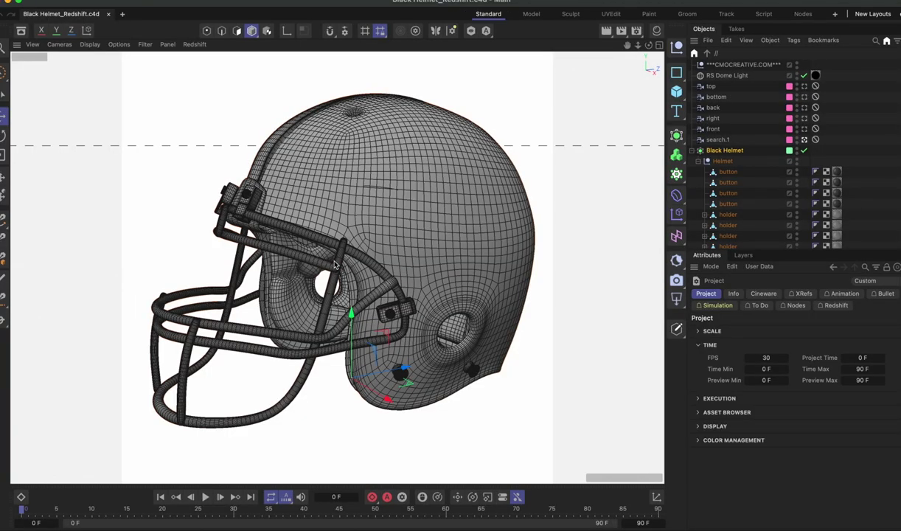
left_click(90, 44)
left_click(111, 118)
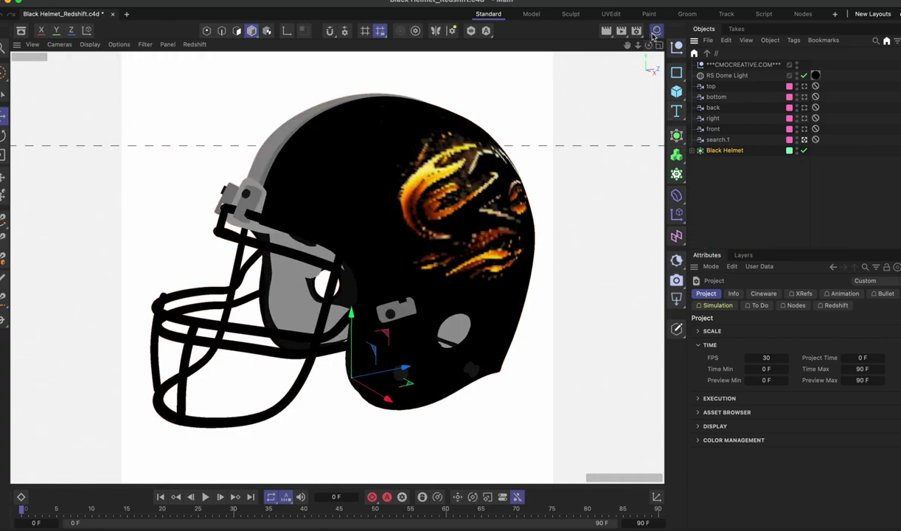
Display the scene's materials beside the viewport and set the render output size to 800 by 800 pixels
left_click(620, 31)
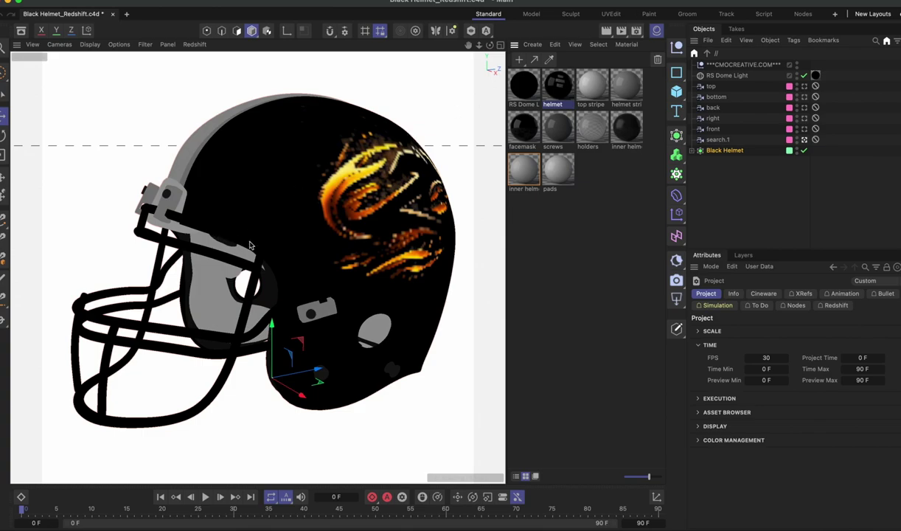
left_click(663, 1)
left_click(634, 31)
left_click(593, 76)
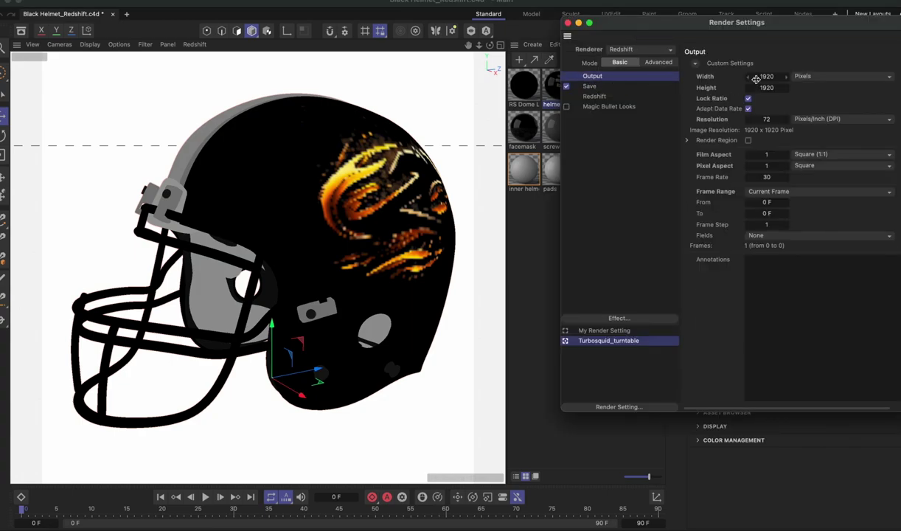
left_click(759, 77)
type("800")
key("Return")
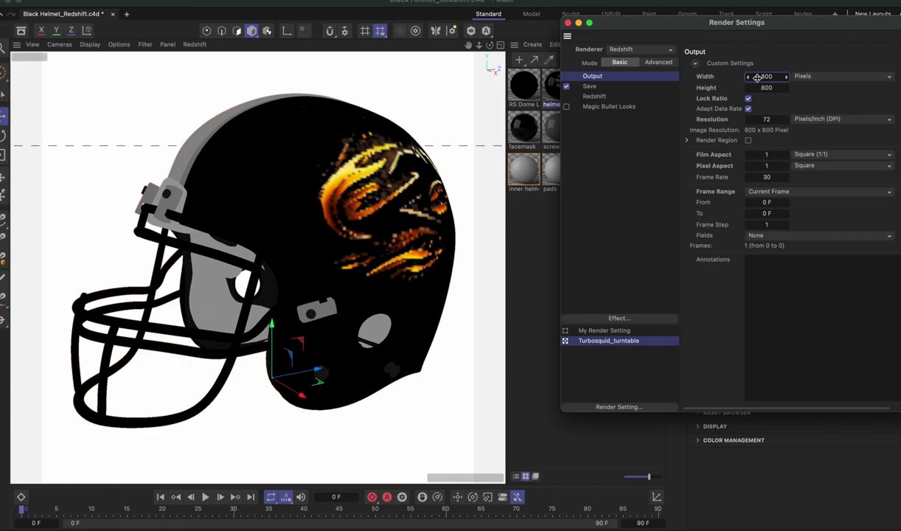
left_click(567, 23)
Open the Redshift RenderView, enlarge it over the viewport, and start an interactive render of the helmet
left_click(658, 3)
left_click(654, 81)
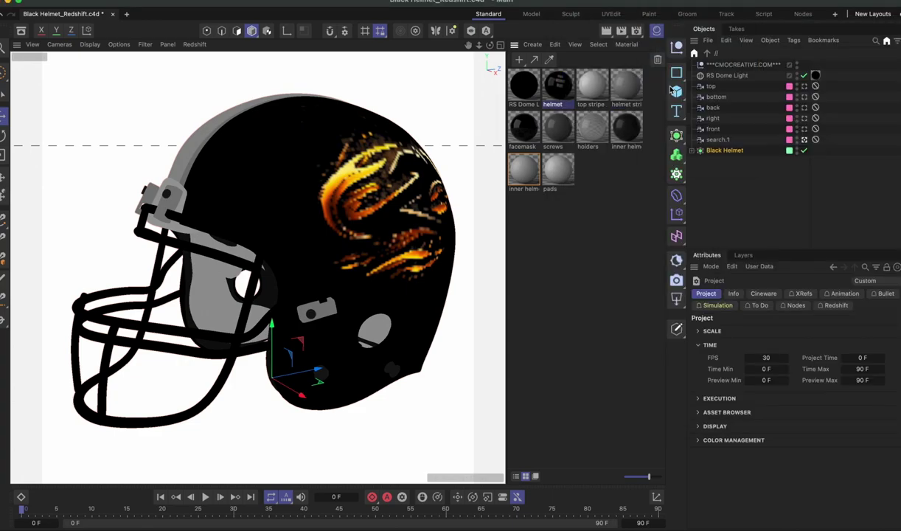
left_click_drag(573, 74, 96, 2)
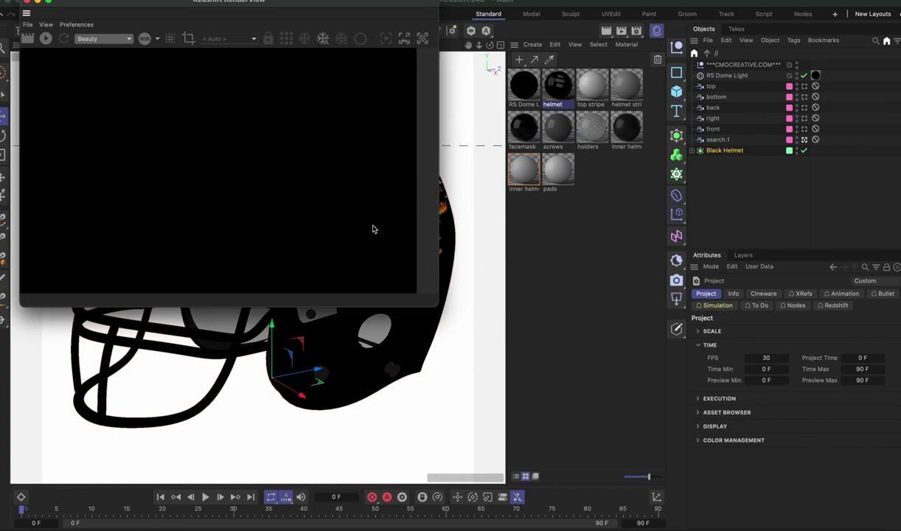
left_click_drag(438, 303, 423, 483)
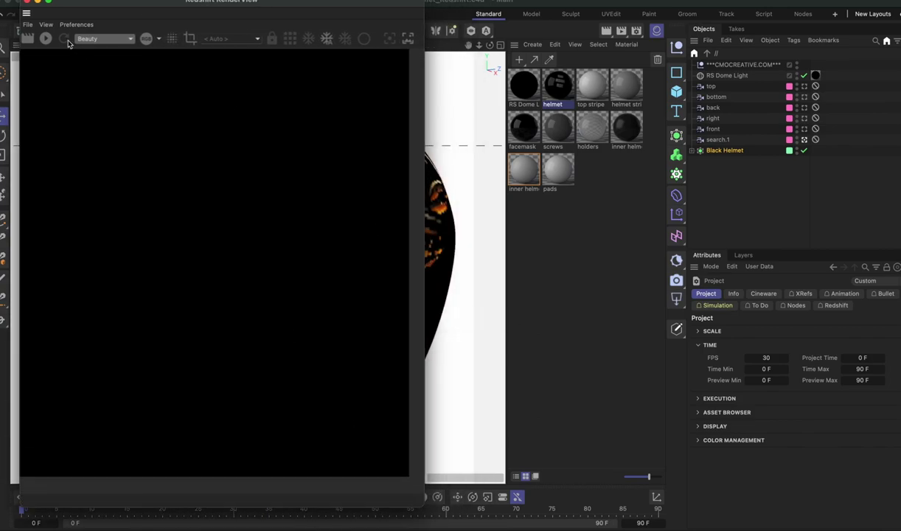
left_click(46, 39)
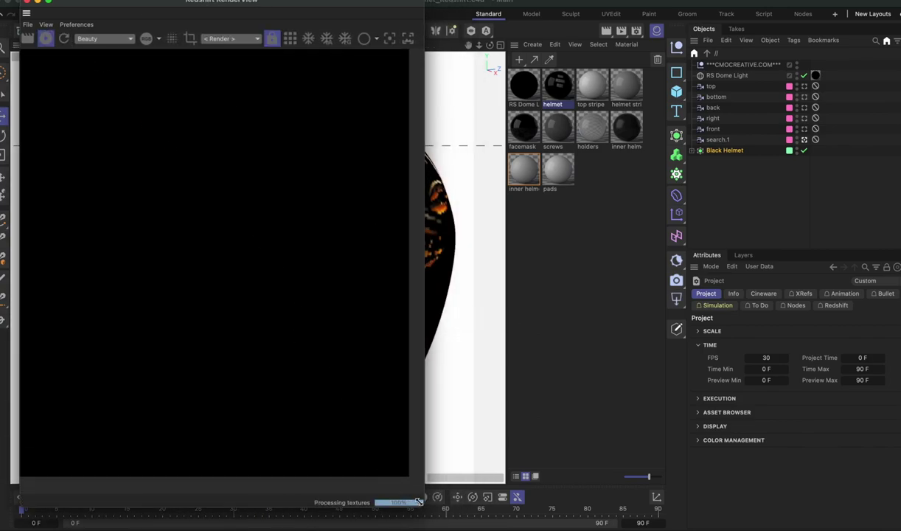
left_click_drag(429, 506, 486, 518)
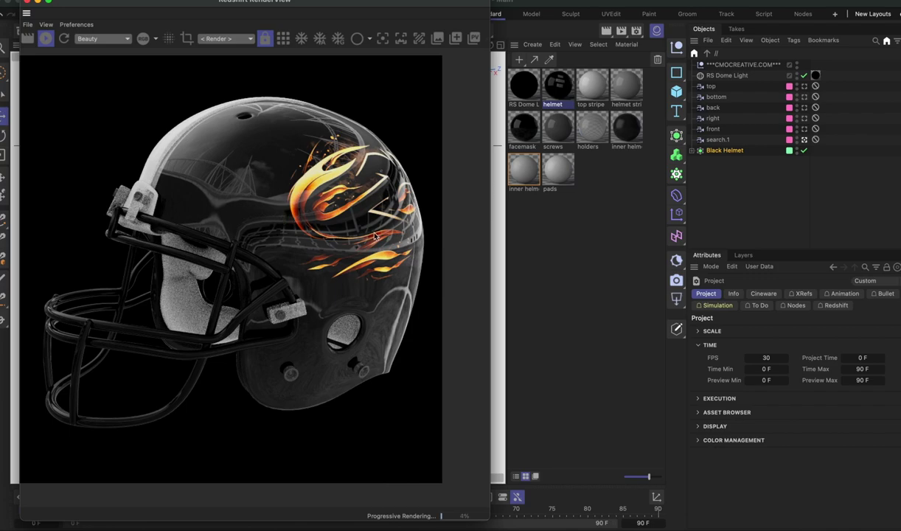
Change the facemask material's colour from black to a dark gold, RGB 119, 95, 2 with hue 48°
left_click(527, 131)
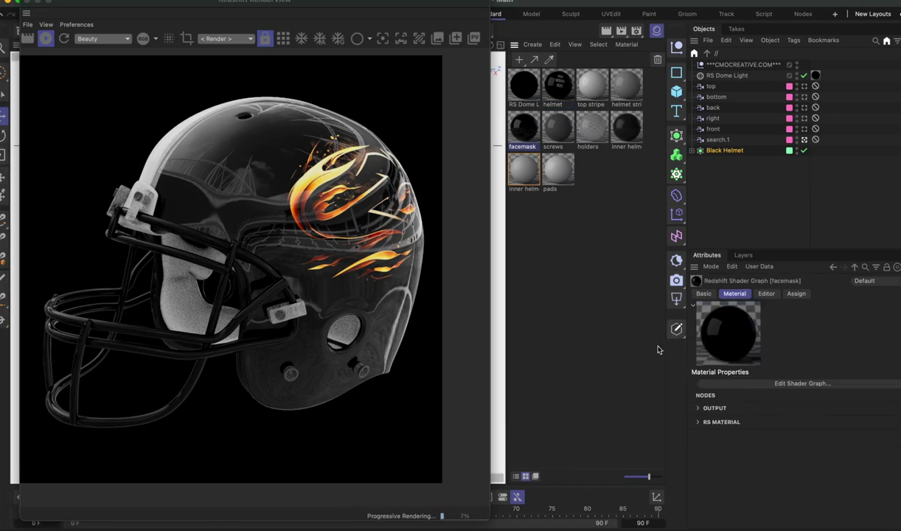
left_click(699, 423)
left_click(753, 490)
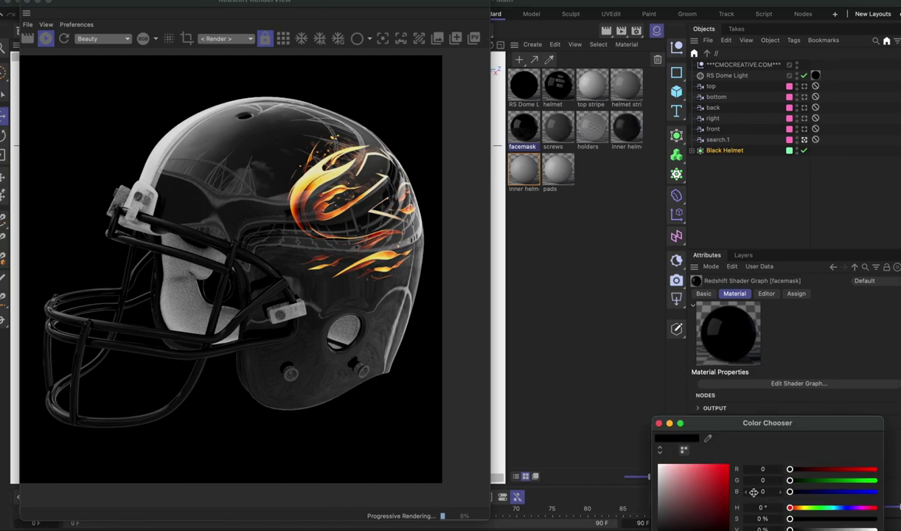
left_click(801, 508)
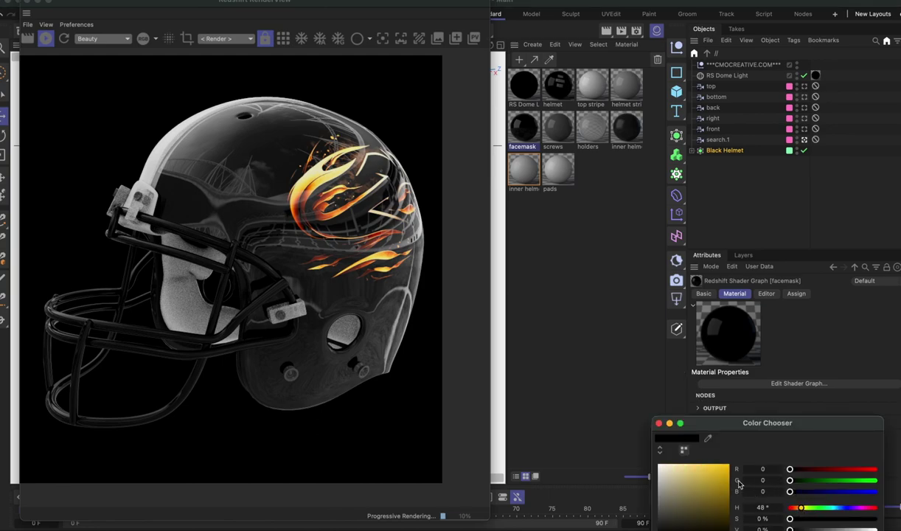
left_click(728, 502)
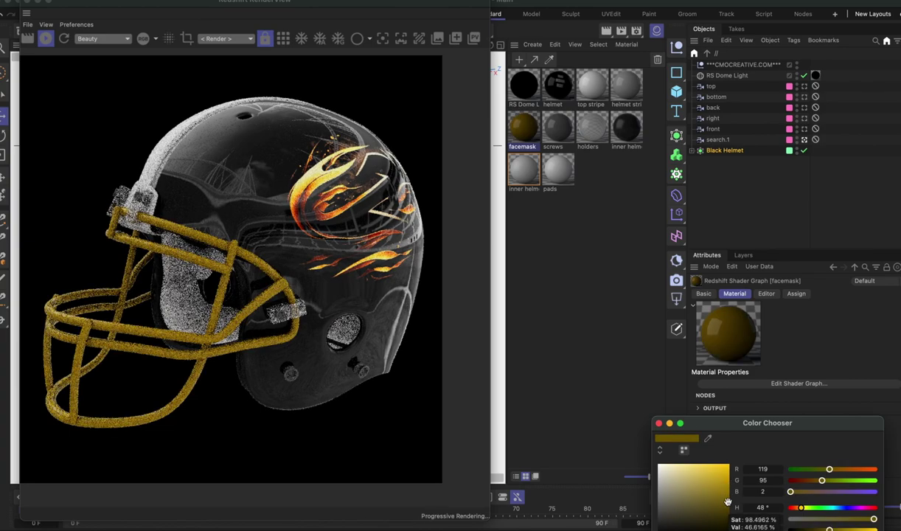
Try several orange hues for the facemask colour and settle on a brighter orange-gold, RGB 197, 133, 13 with hue 39°
left_click(795, 508)
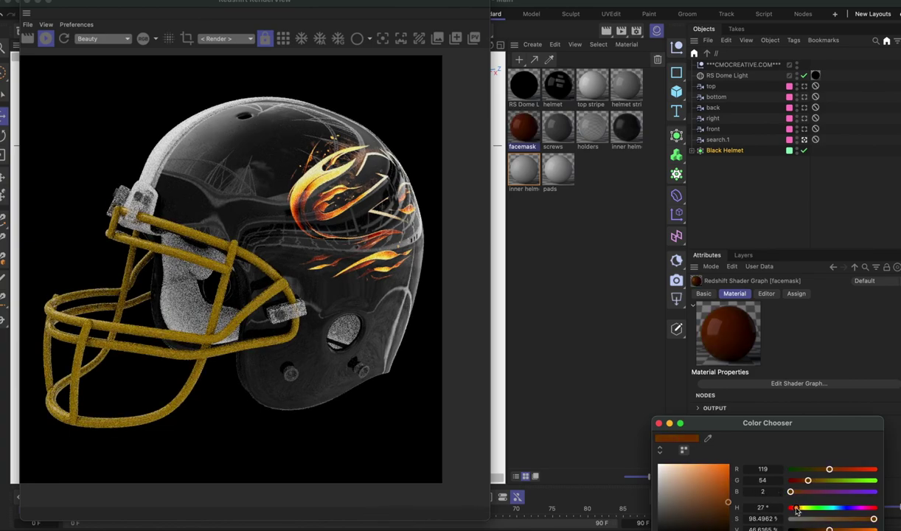
left_click(799, 508)
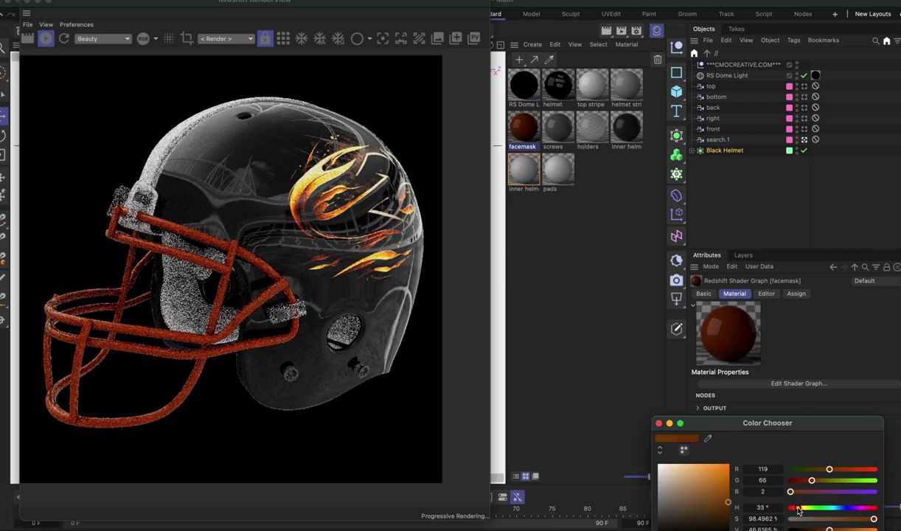
left_click(801, 509)
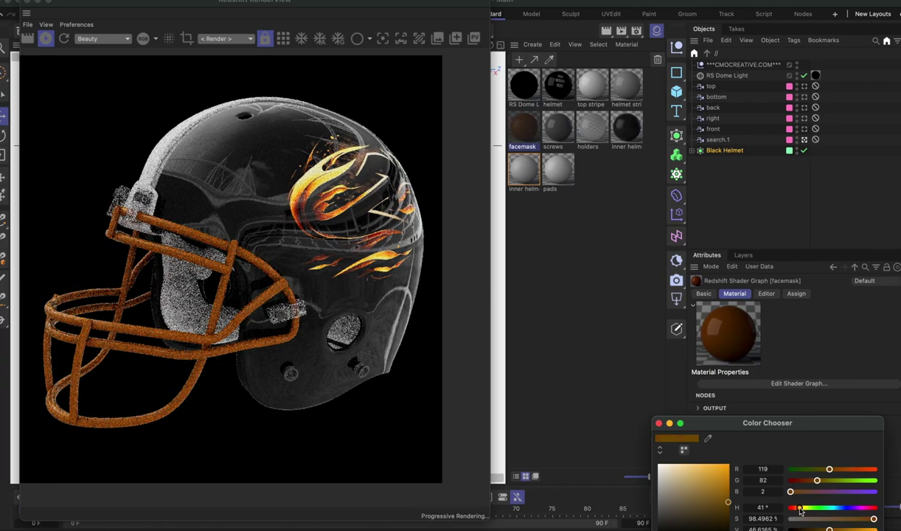
left_click(723, 480)
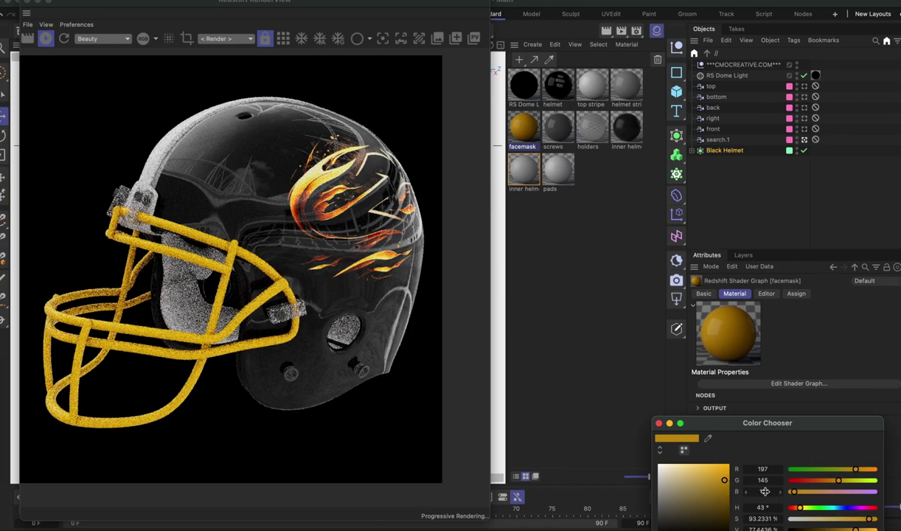
left_click(800, 509)
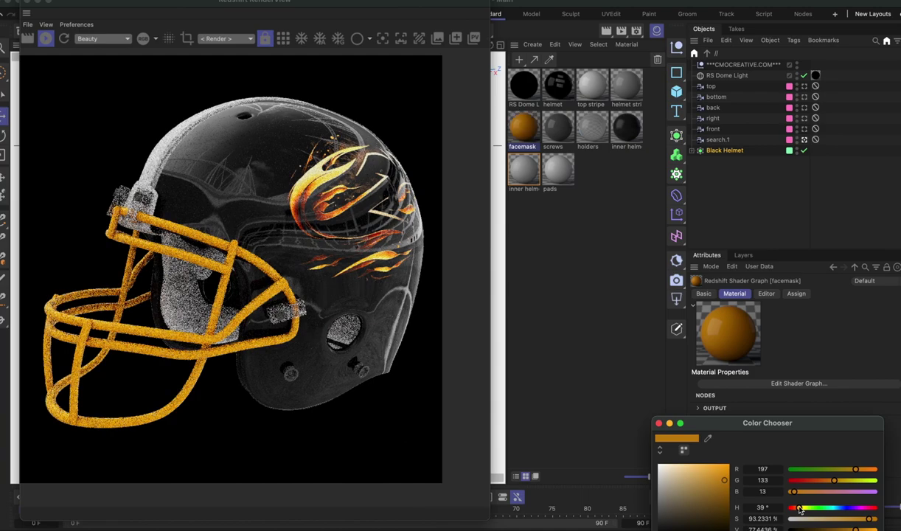
Shift the facemask colour to orange-red, RGB 197, 93, 13, and colour the pads material brown, RGB 117, 78, 11
left_click_drag(800, 509, 797, 511)
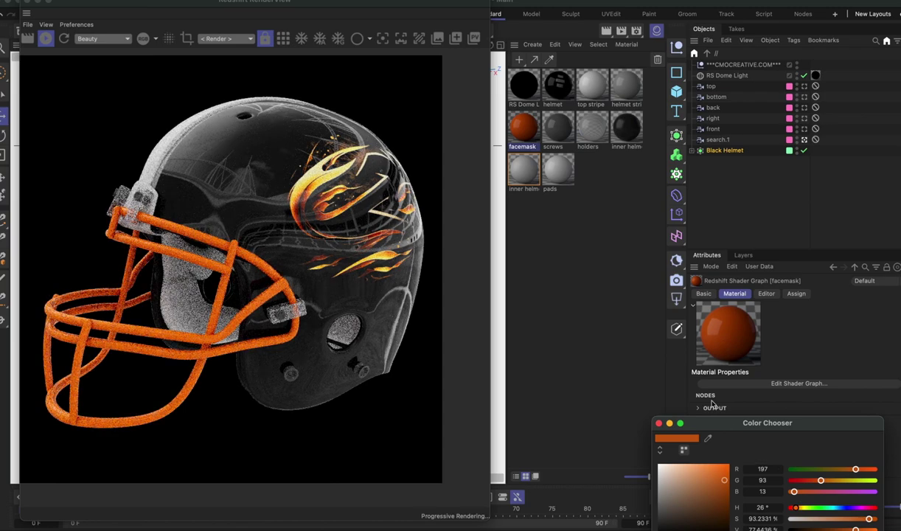
left_click(558, 188)
left_click(767, 495)
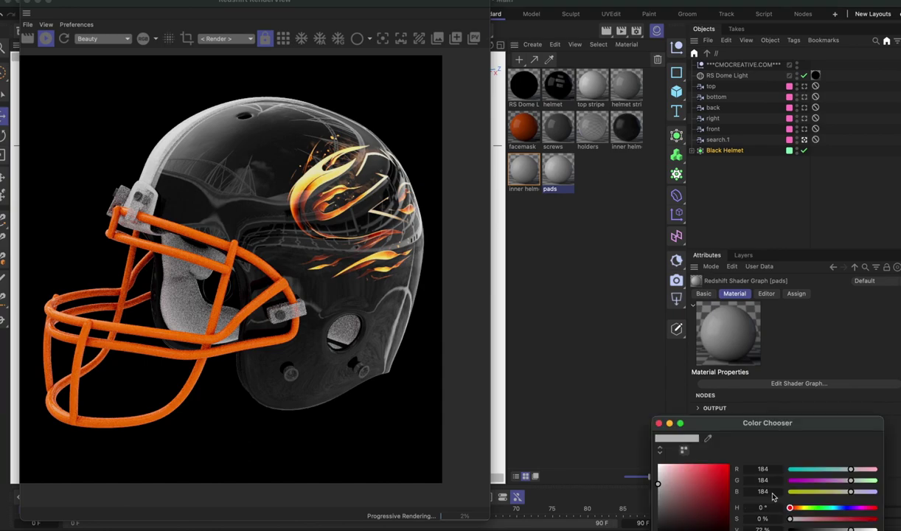
left_click_drag(797, 511, 799, 512)
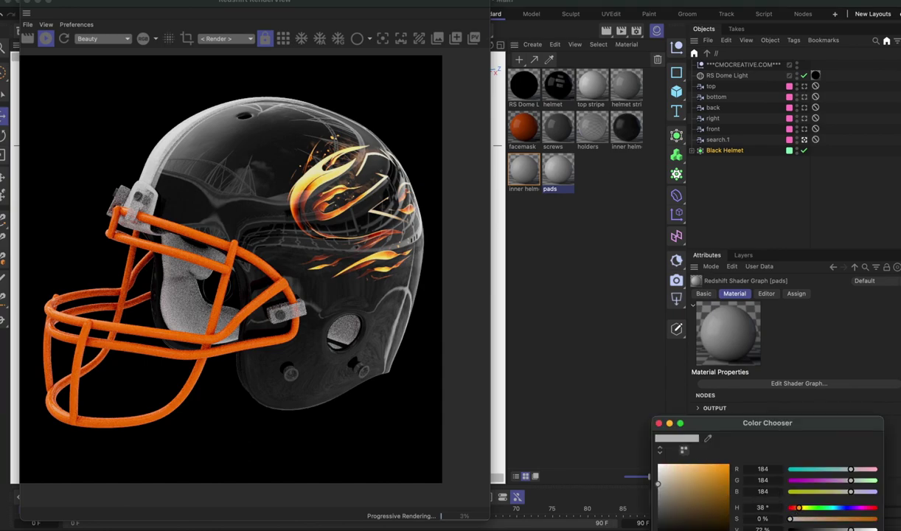
left_click_drag(709, 494, 722, 502)
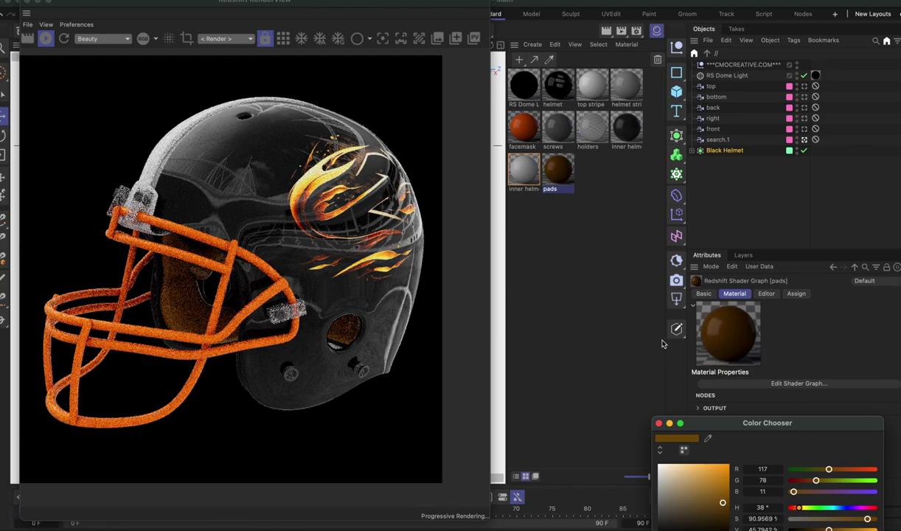
Change the helmet strip material's diffuse colour to gold, RGB 184, 139, 42 with hue 41°
left_click(626, 85)
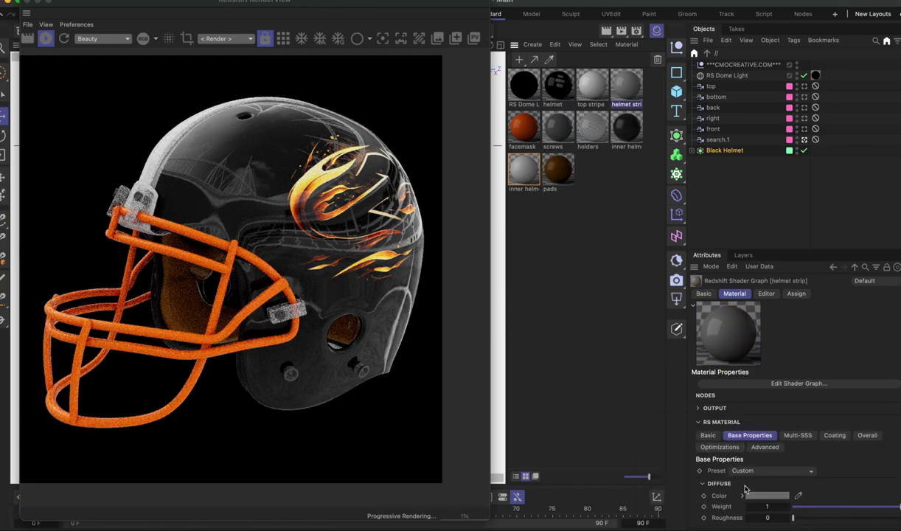
left_click(765, 496)
left_click(806, 508)
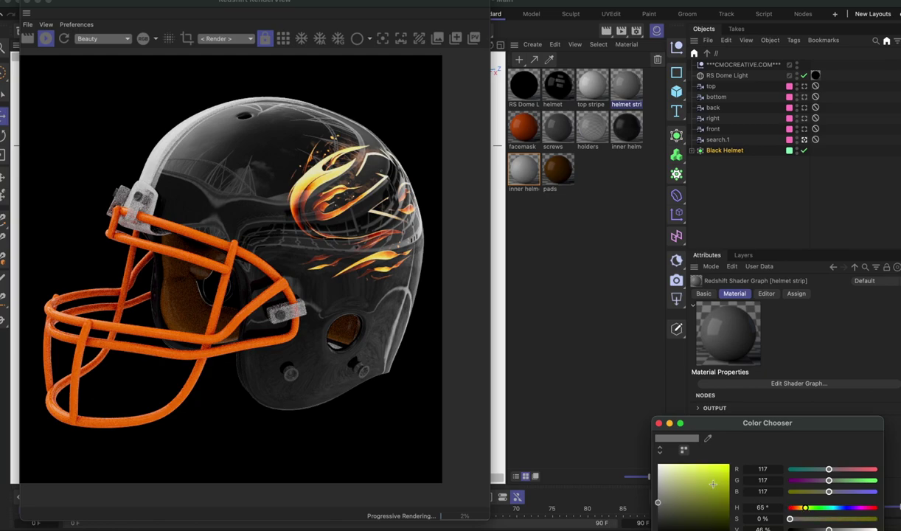
left_click(713, 481)
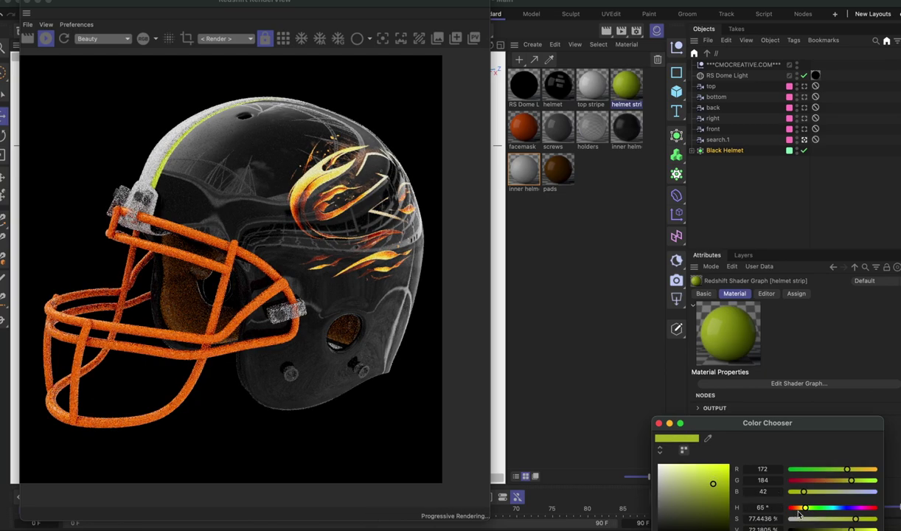
left_click_drag(805, 508, 800, 509)
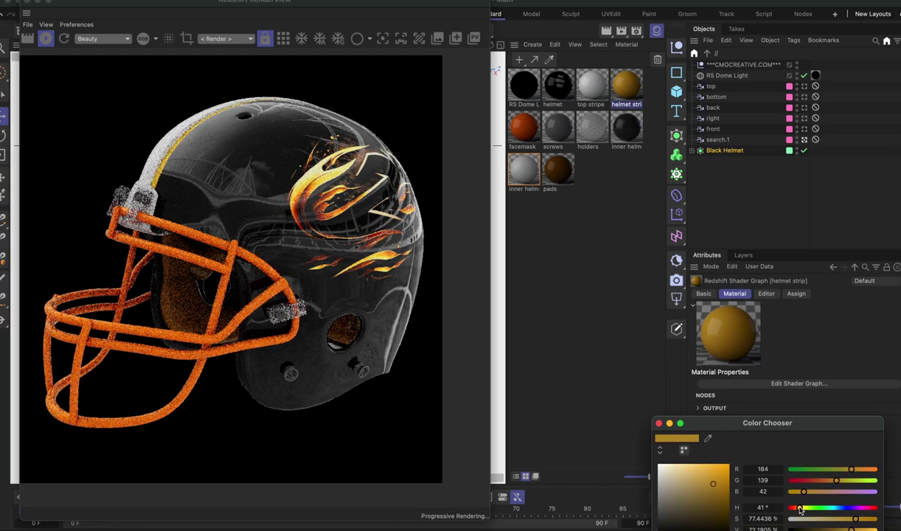
Darken the top stripe material's diffuse colour to near-black, RGB 34, 34, 34, and close the colour chooser
left_click(591, 96)
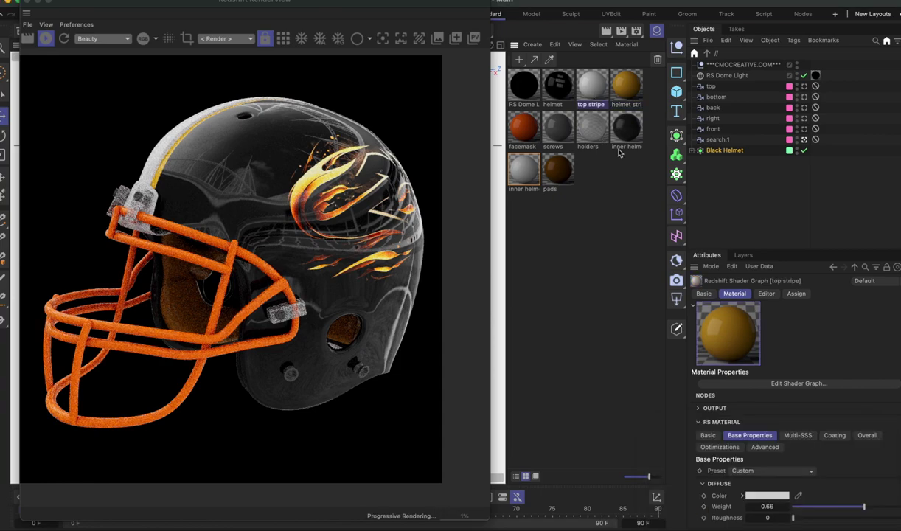
left_click(759, 497)
left_click(699, 521)
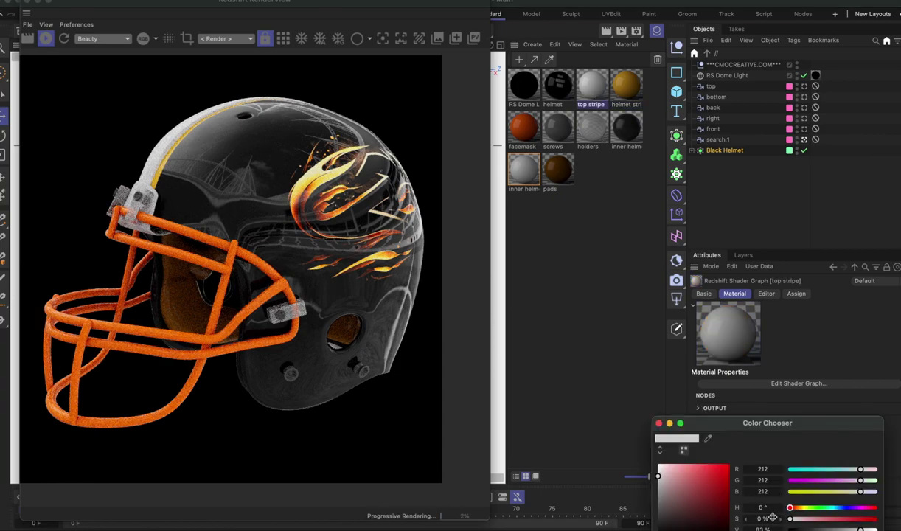
left_click_drag(698, 521, 658, 525)
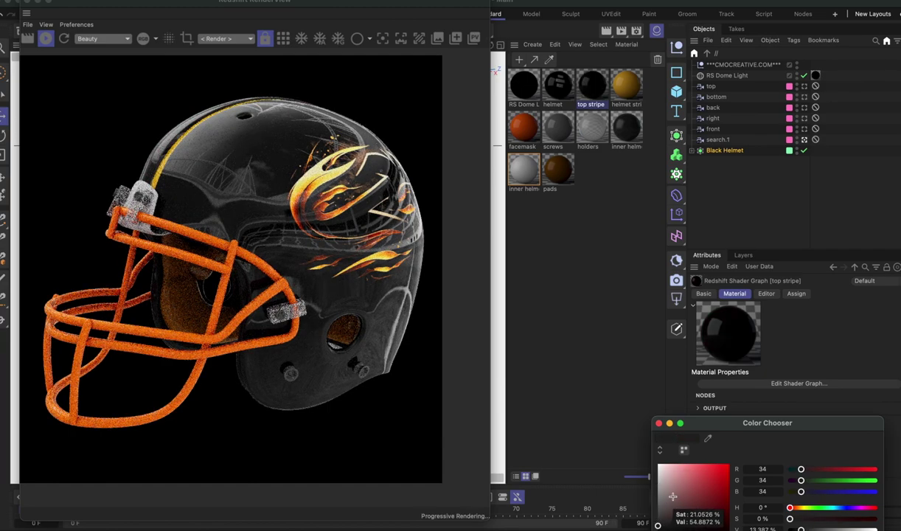
left_click(659, 423)
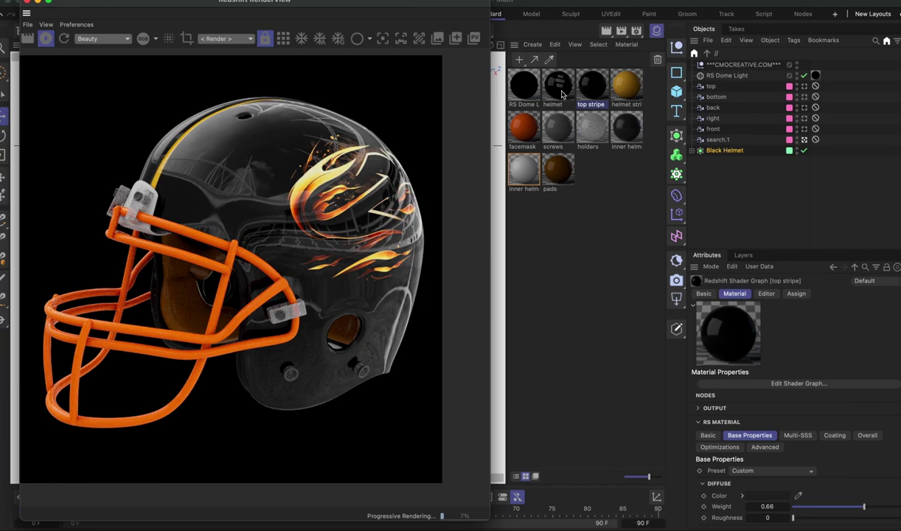
Try a reflection roughness of 0.171 on the helmet material, then set roughness to 0 and reflection weight to 0.477
left_click(562, 94)
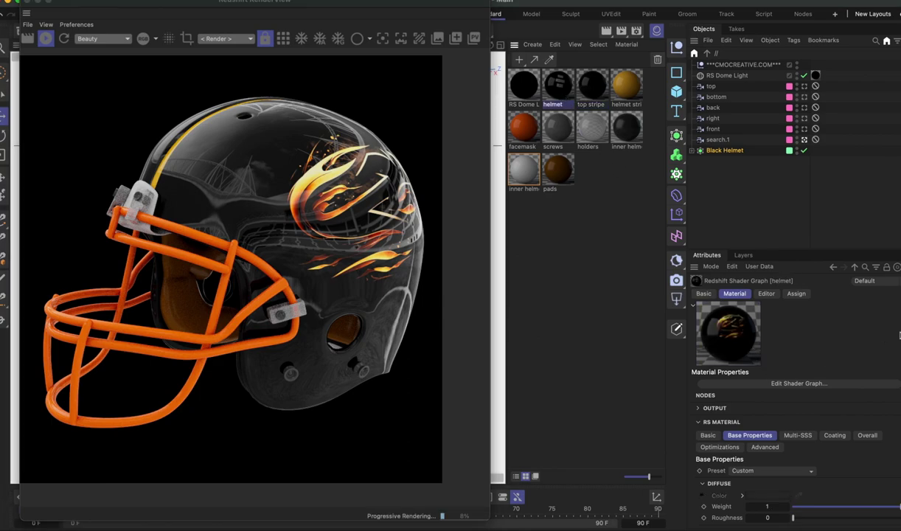
scroll(796, 398, "down", 5)
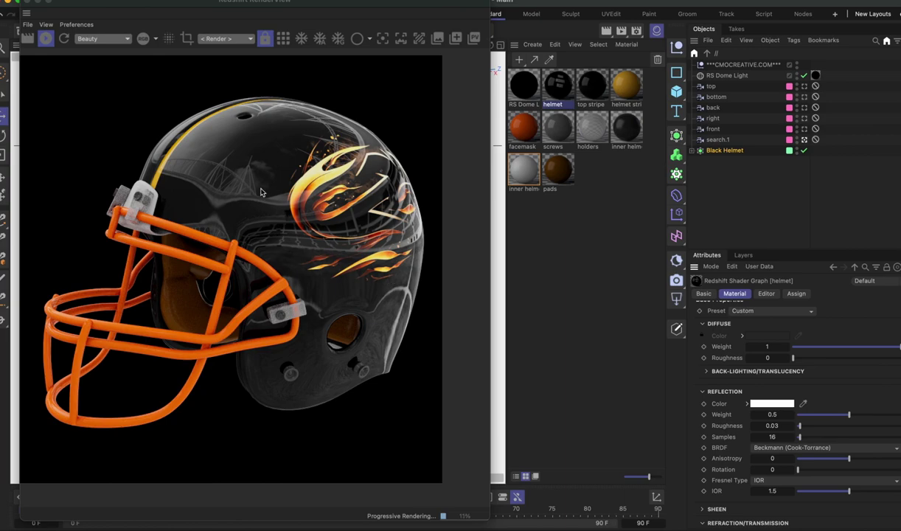
left_click(814, 426)
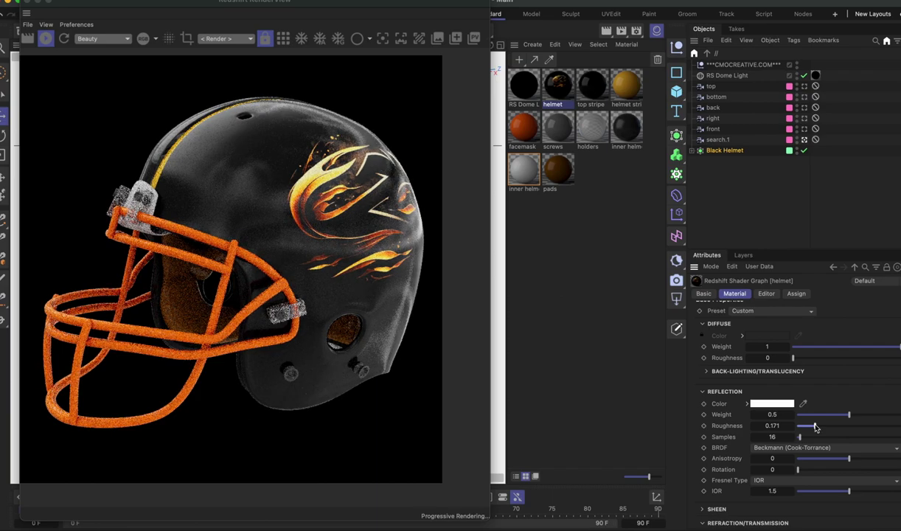
left_click_drag(814, 426, 846, 418)
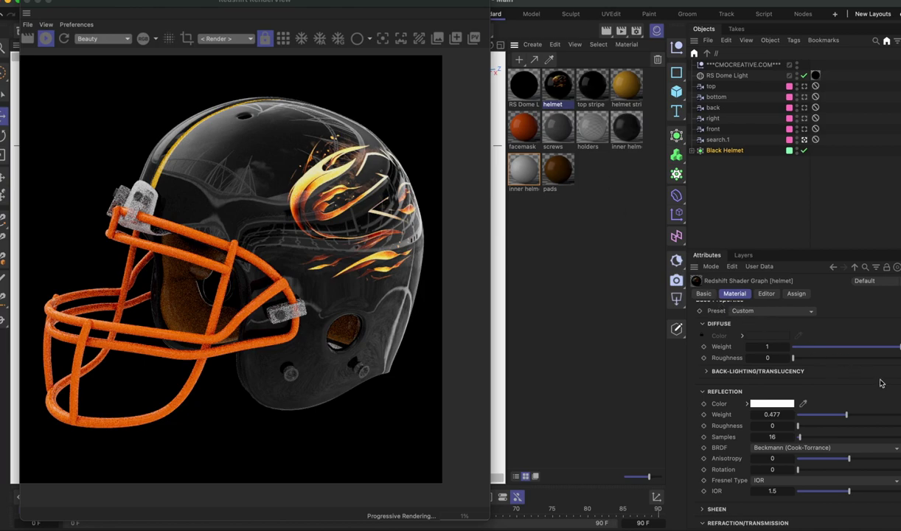
Open the helmet material's shader graph, search the nodes for "color", and add an RS Color Correct node below the material
scroll(797, 406, "up", 4)
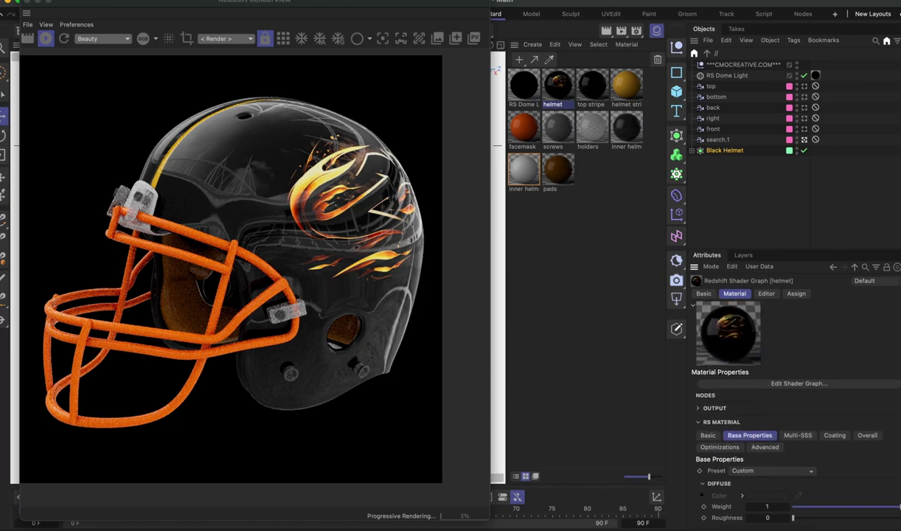
left_click(799, 384)
left_click_drag(307, 15, 662, 59)
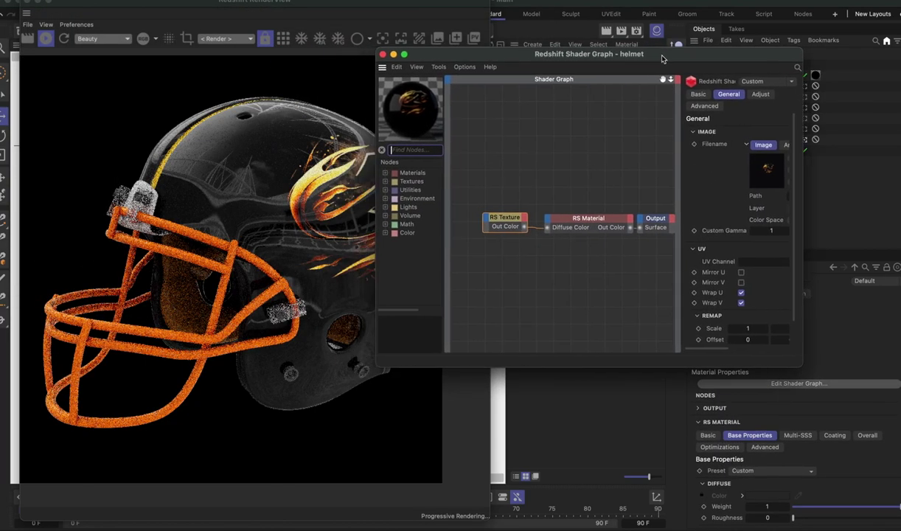
left_click(396, 156)
type("color")
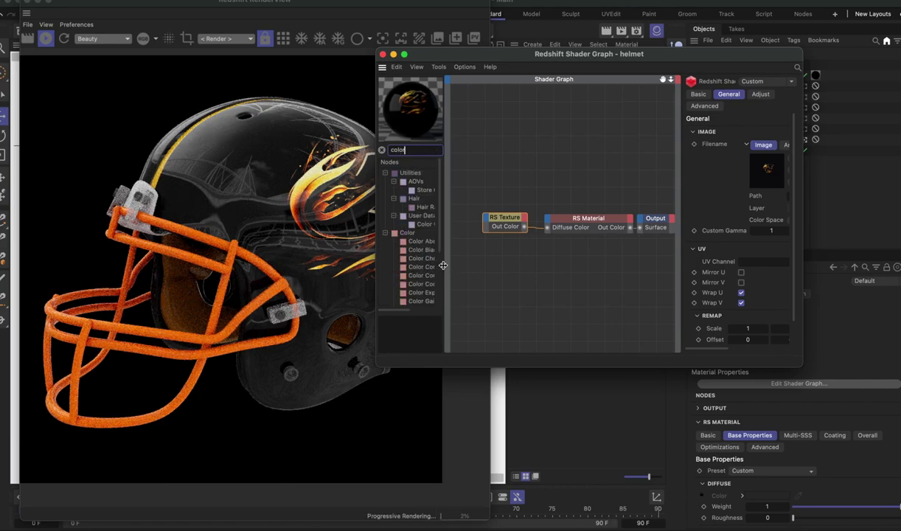
left_click_drag(443, 265, 507, 266)
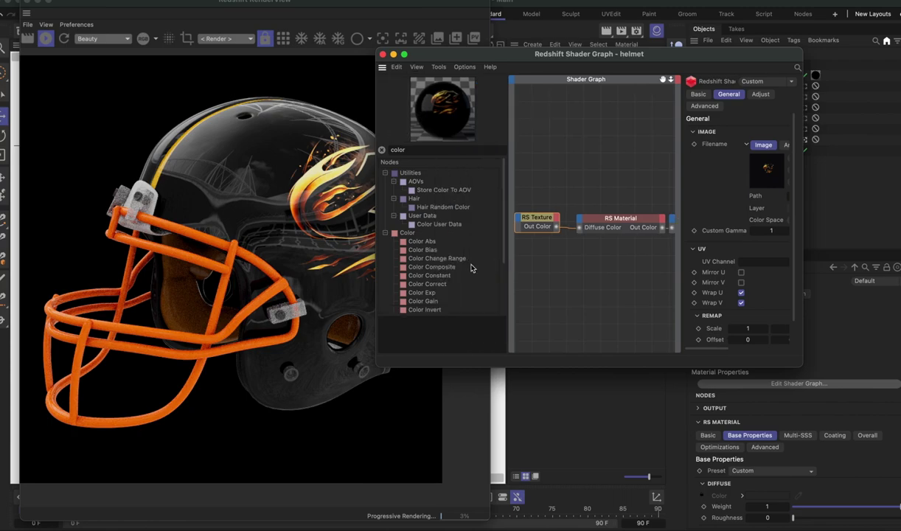
left_click_drag(437, 286, 567, 274)
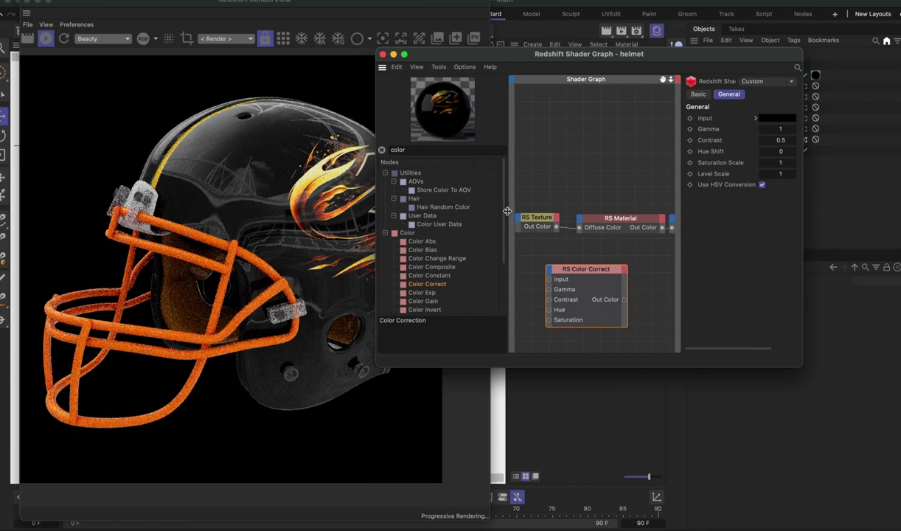
left_click_drag(507, 208, 445, 214)
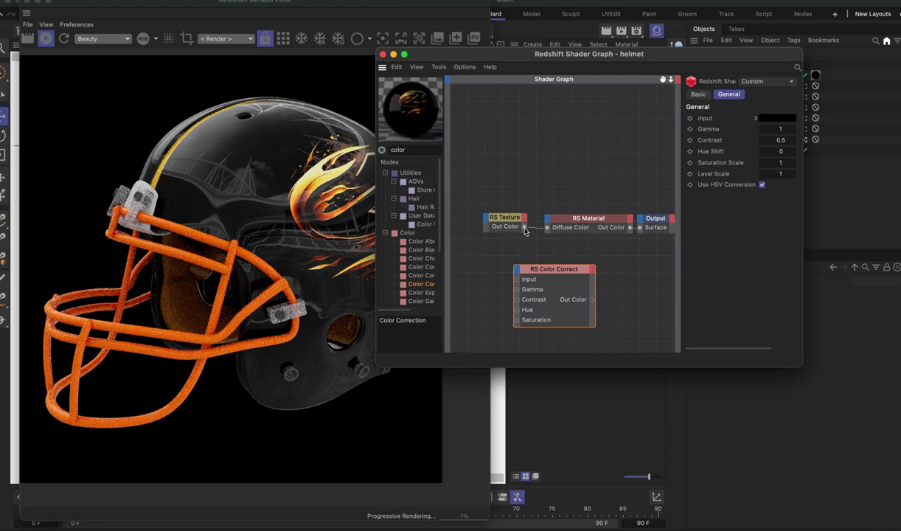
Route the RS Texture output through the Color Correct node's Input and into the RS Material's Diffuse Color
left_click_drag(525, 227, 516, 279)
left_click_drag(591, 304, 547, 227)
mouse_move(669, 241)
left_click(559, 188)
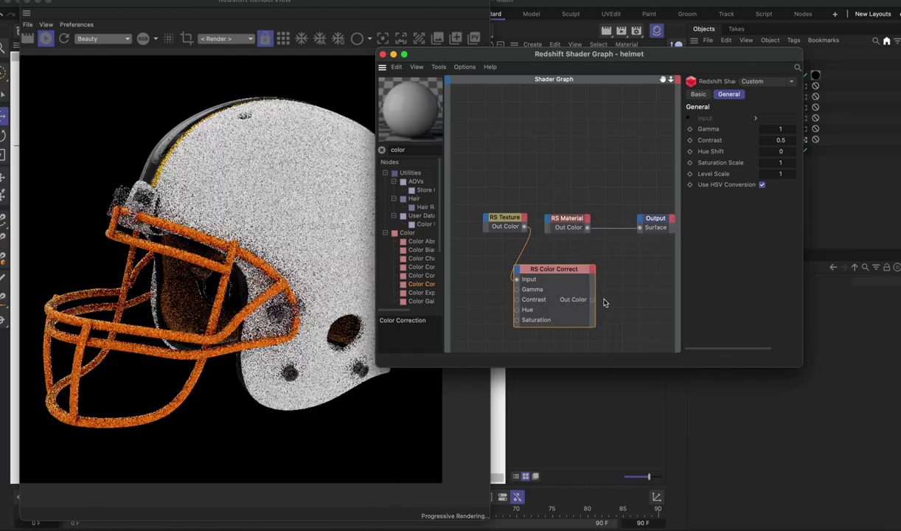
left_click_drag(616, 286, 548, 221)
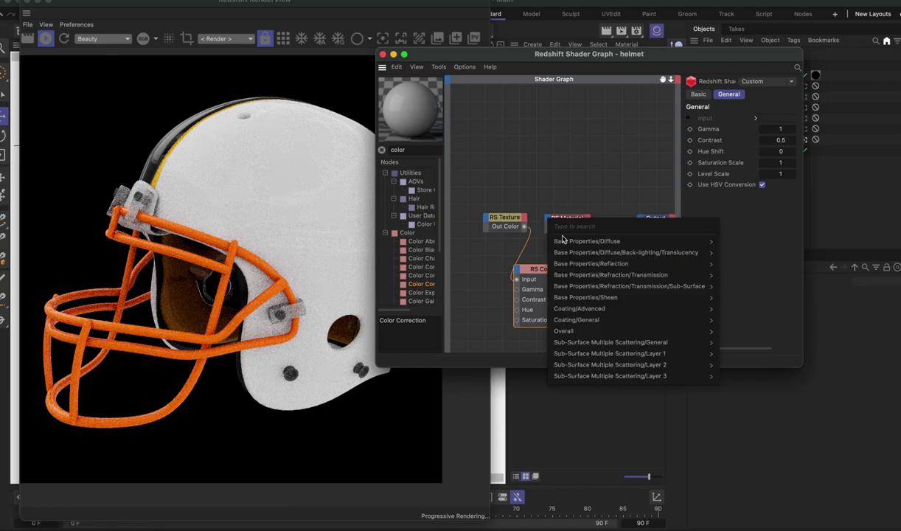
mouse_move(560, 241)
left_click(738, 243)
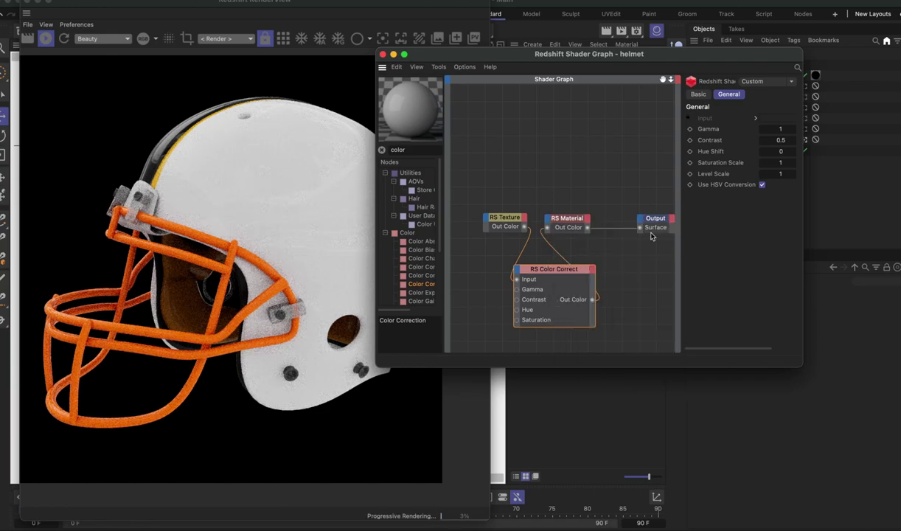
Space out the texture and Color Correct nodes, then widen the Color Correct settings and move the graph window clear of the rendered logo
left_click_drag(502, 218, 457, 220)
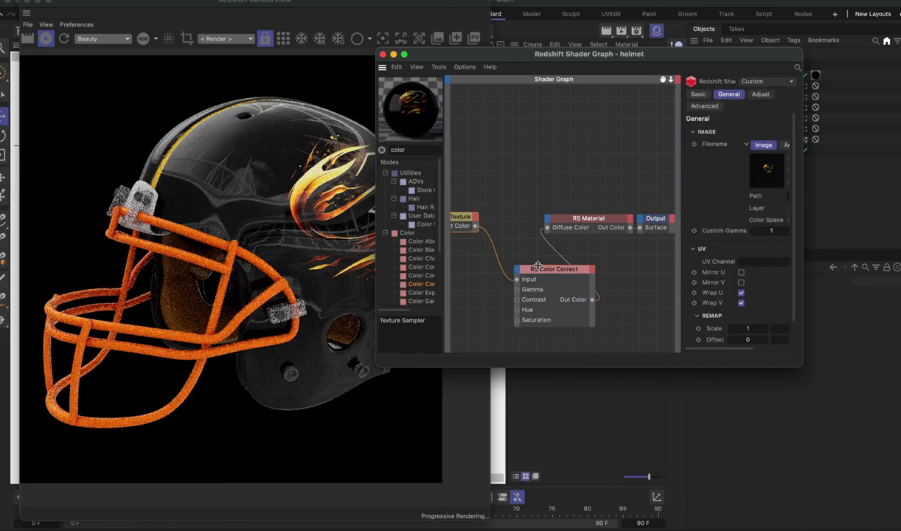
left_click_drag(518, 267, 481, 243)
left_click(460, 217)
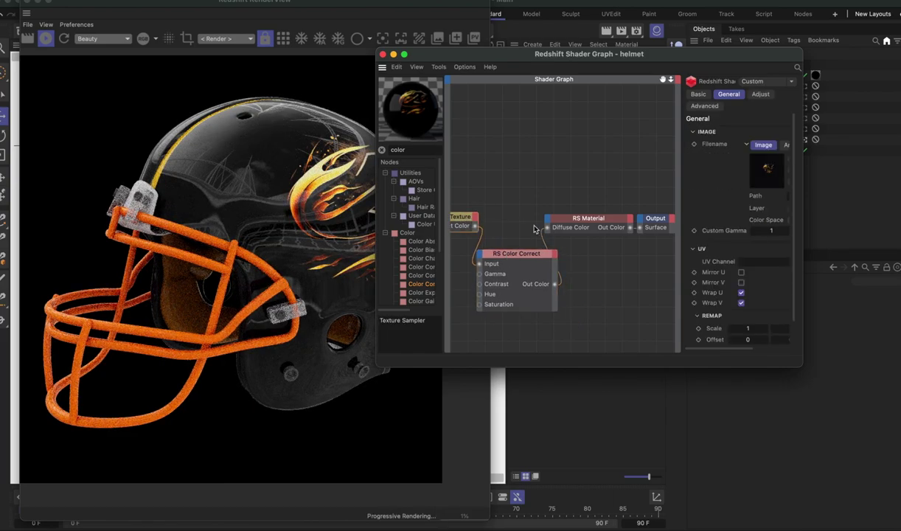
left_click(516, 255)
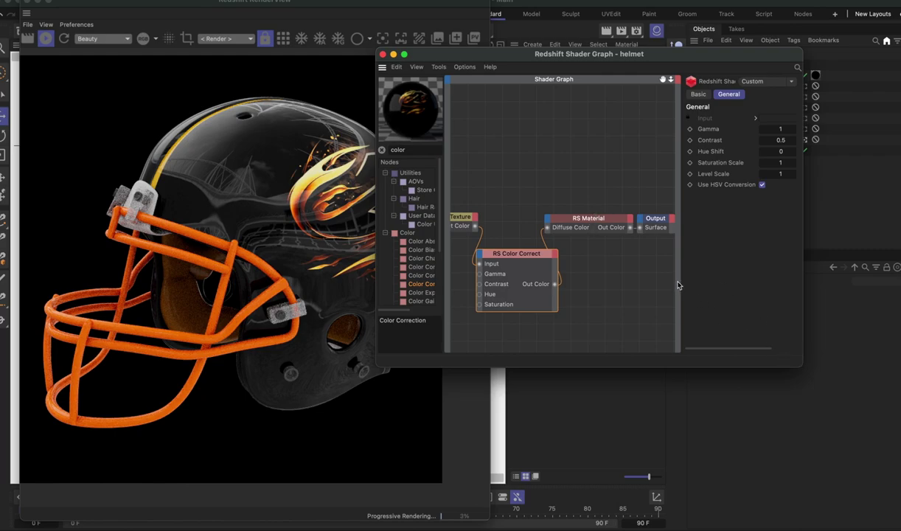
left_click_drag(680, 283, 562, 279)
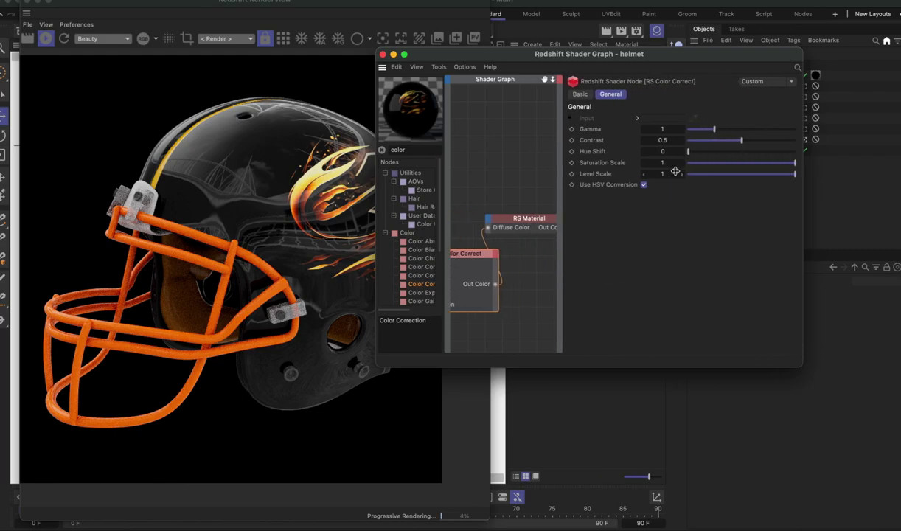
left_click_drag(572, 55, 637, 52)
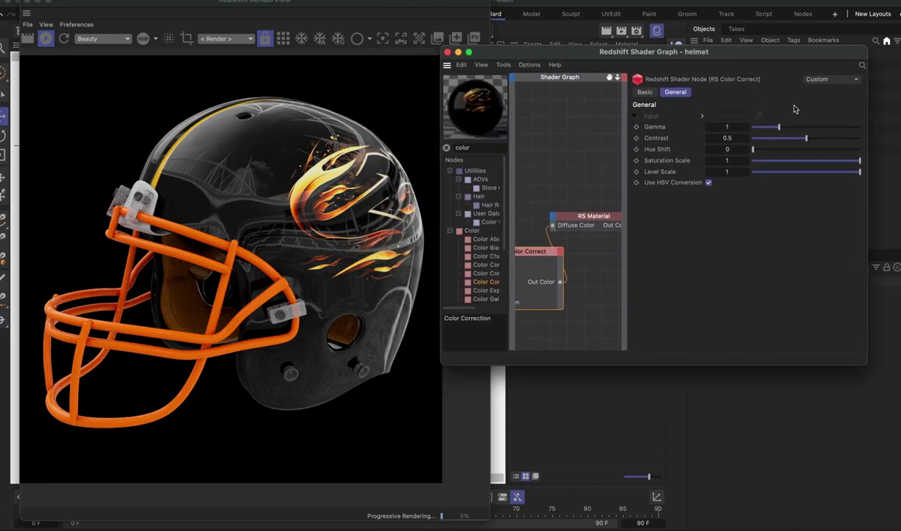
Raise the Color Correct contrast to 0.791 and try a level scale of 0.643 before returning it to 1
left_click_drag(829, 139, 837, 139)
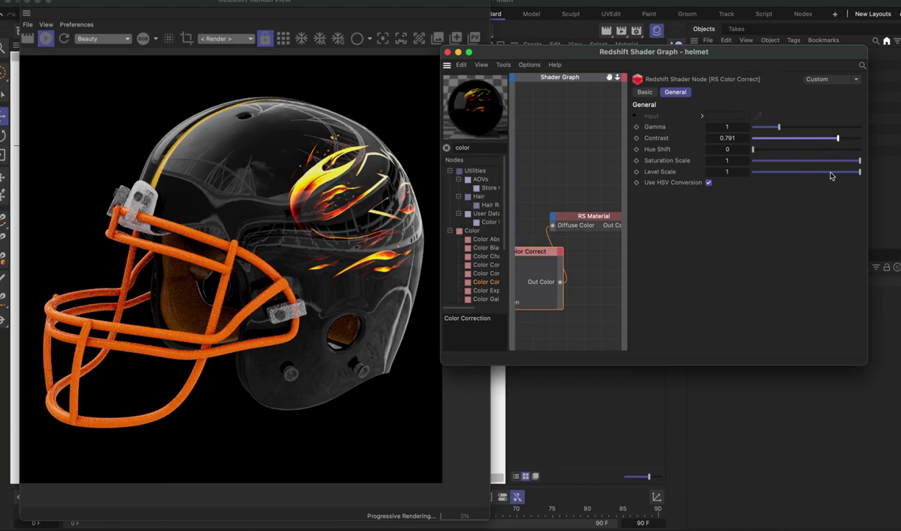
left_click(822, 172)
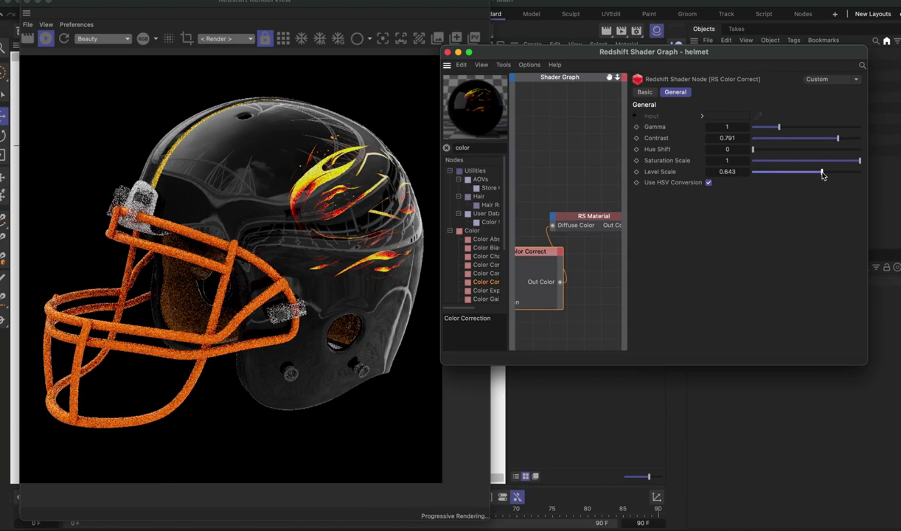
left_click_drag(823, 173, 860, 172)
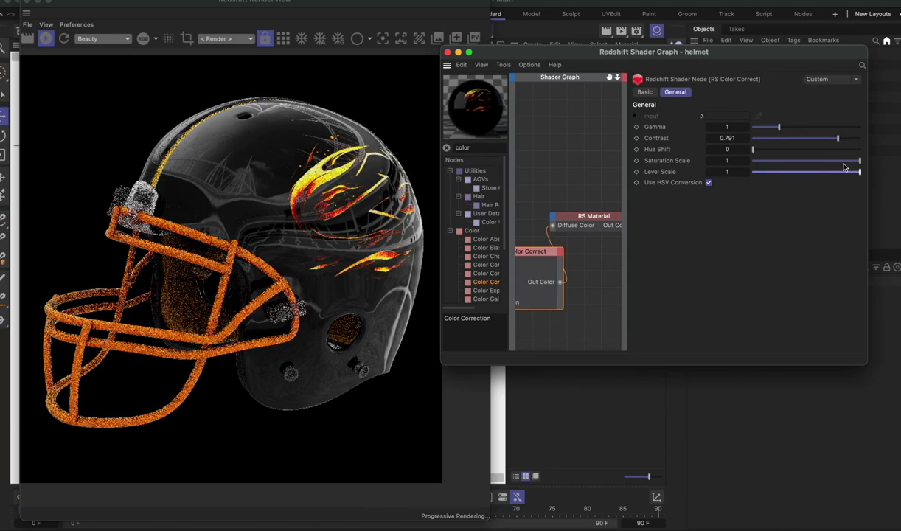